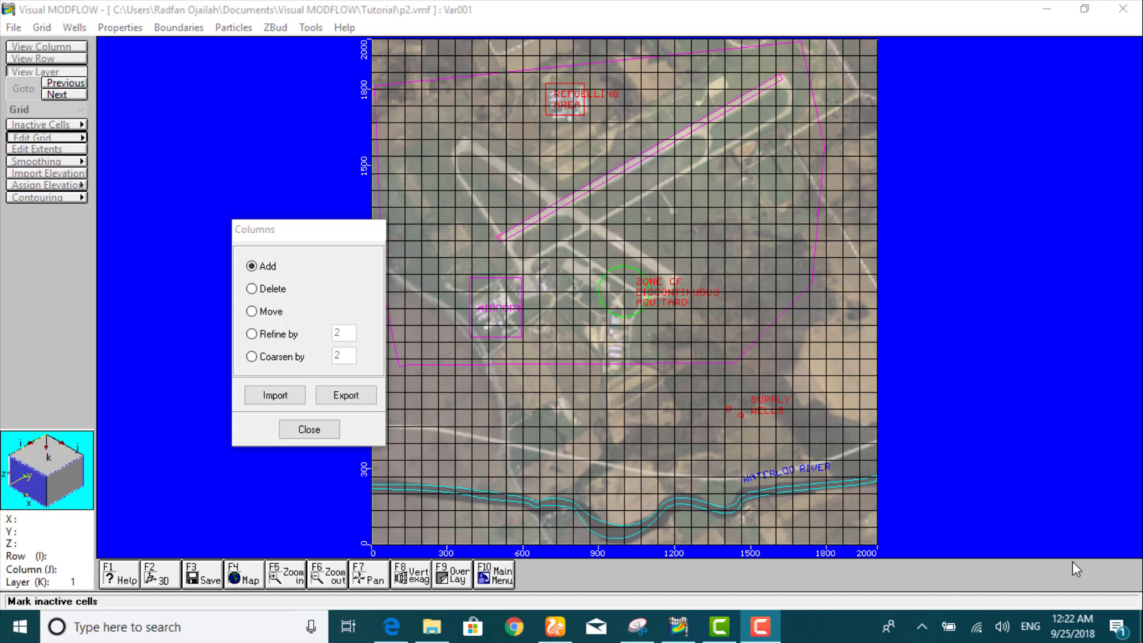
- Reopen the Columns editor, move it aside, and choose Refine by with a factor of 2
click(329, 428)
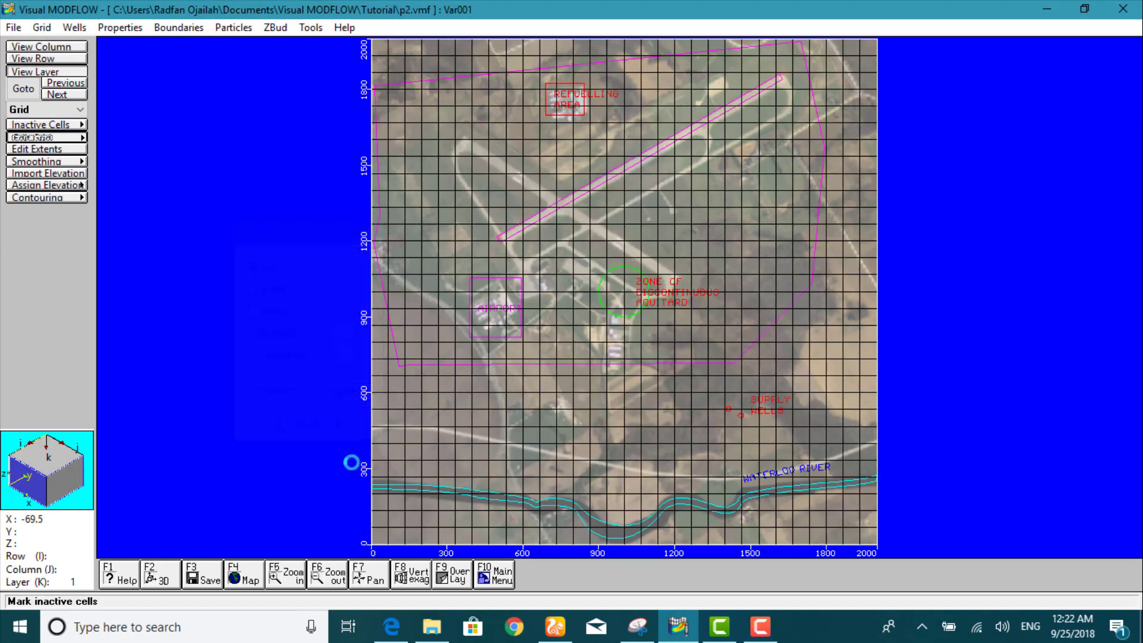
click(33, 138)
click(152, 160)
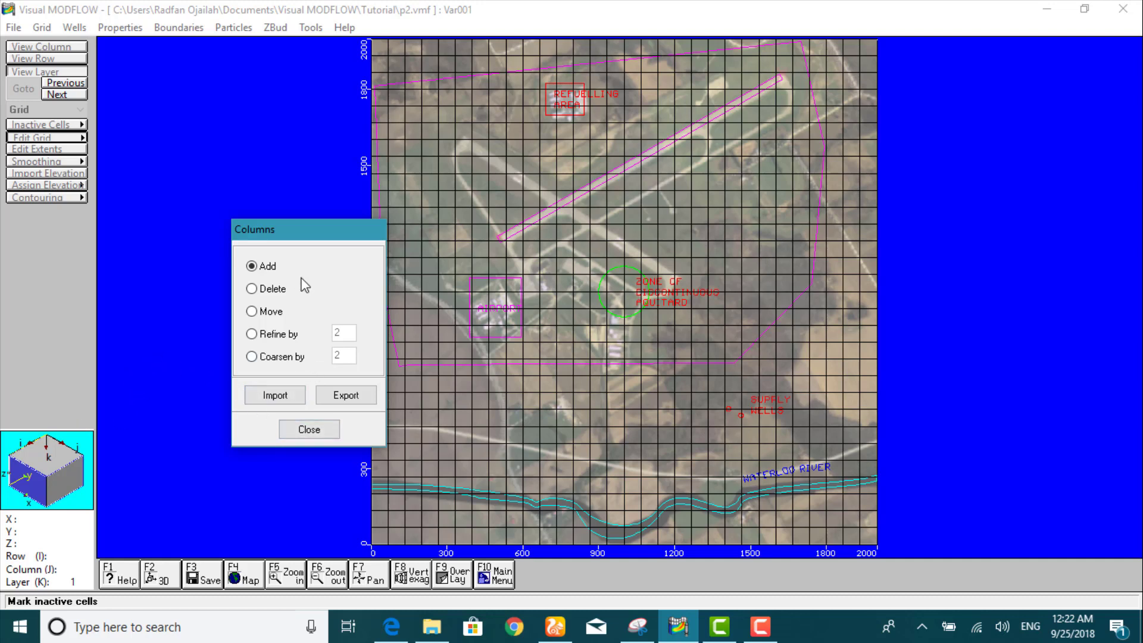
drag(302, 237, 306, 225)
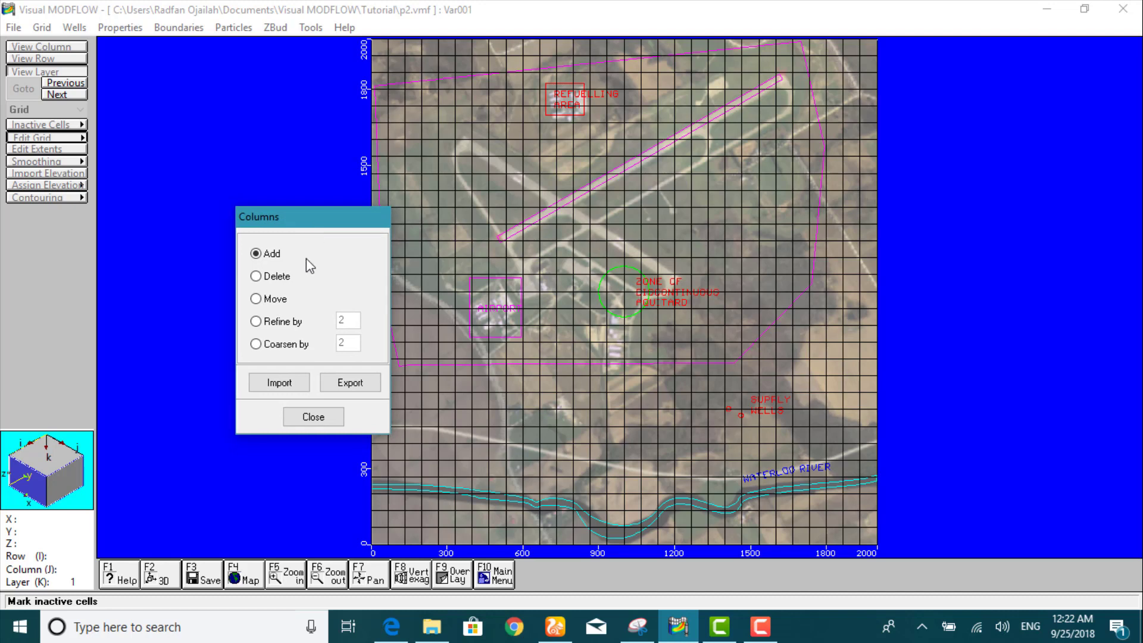
click(266, 323)
click(357, 320)
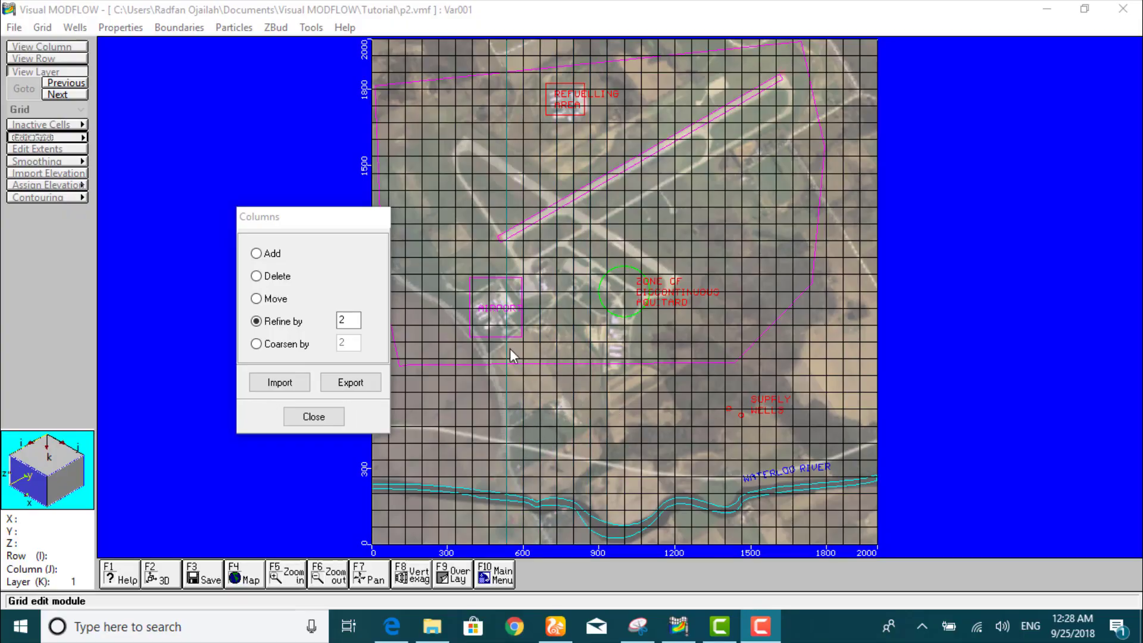
- Refine the columns between roughly x 450 and 1000 by 2, then close the Columns dialog
click(276, 137)
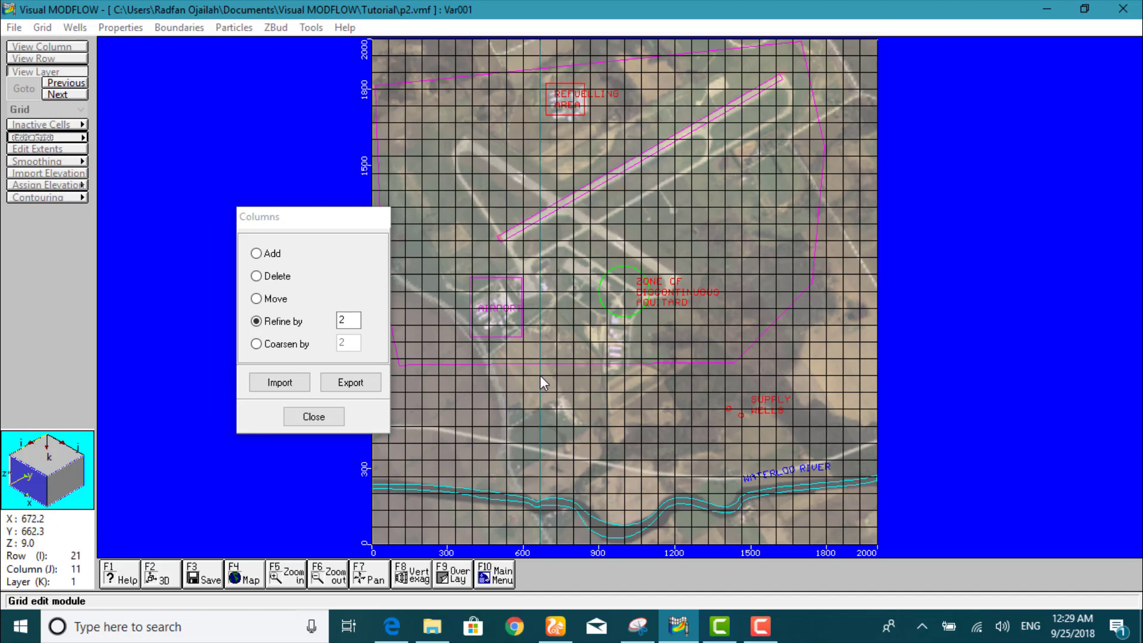
mouse_move(541, 375)
mouse_down()
mouse_move(522, 427)
mouse_move(455, 495)
mouse_move(391, 507)
mouse_move(456, 491)
mouse_move(513, 449)
mouse_move(532, 468)
mouse_move(541, 427)
mouse_move(623, 363)
mouse_move(561, 476)
mouse_up()
mouse_move(641, 434)
mouse_down()
mouse_move(720, 393)
mouse_move(705, 374)
mouse_move(660, 377)
mouse_up()
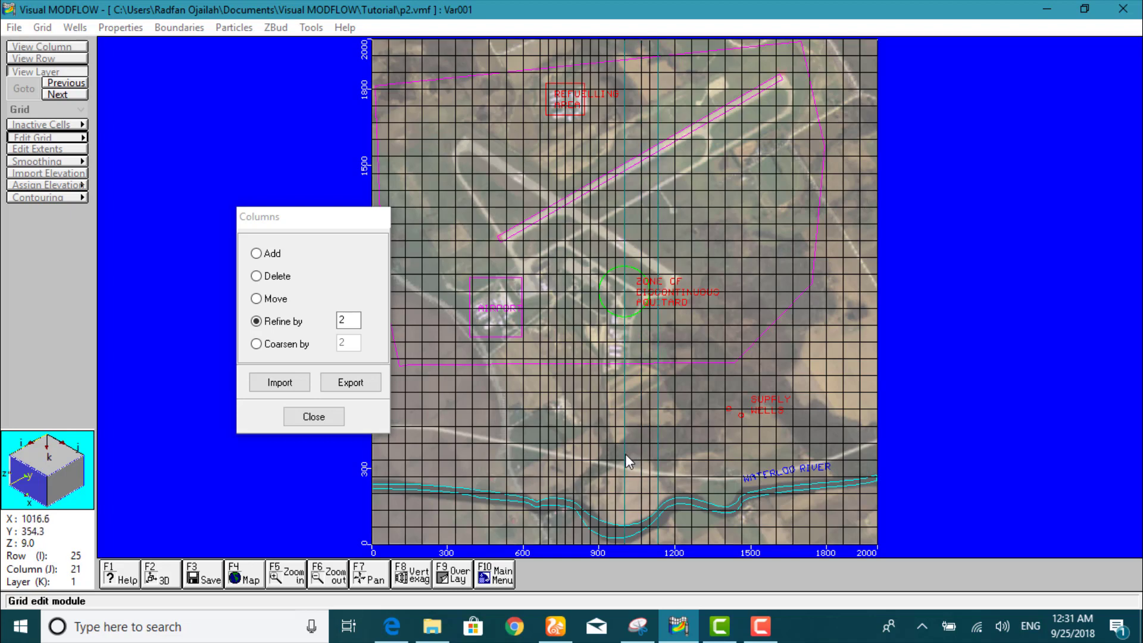
click(310, 417)
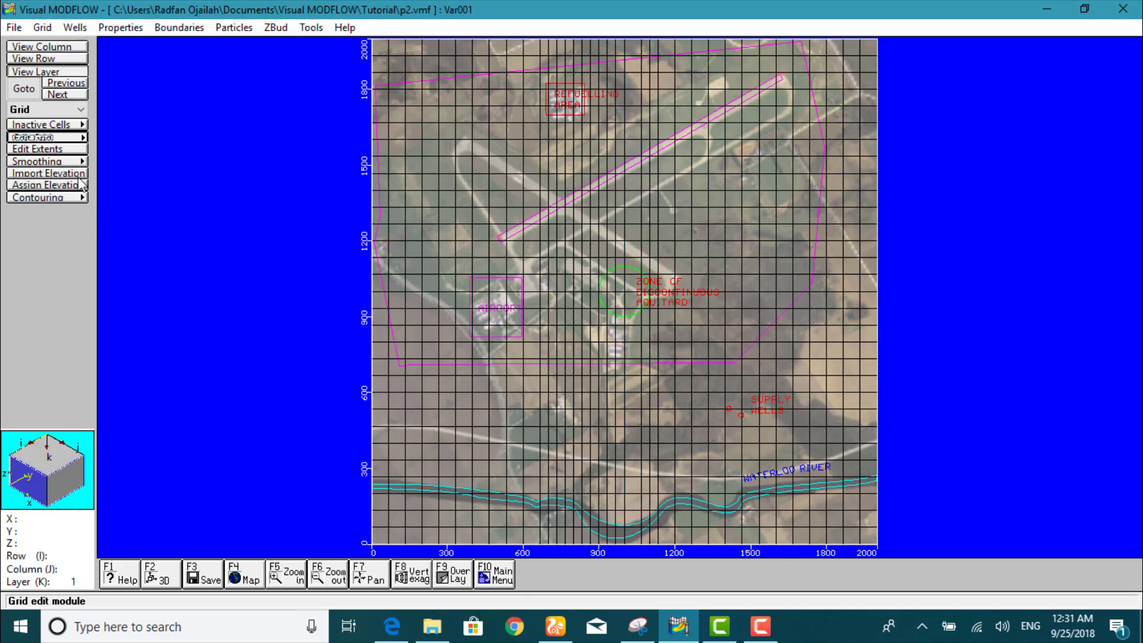
- Refine a further band of columns by 2 out to about x 1300, then close the editor
click(52, 138)
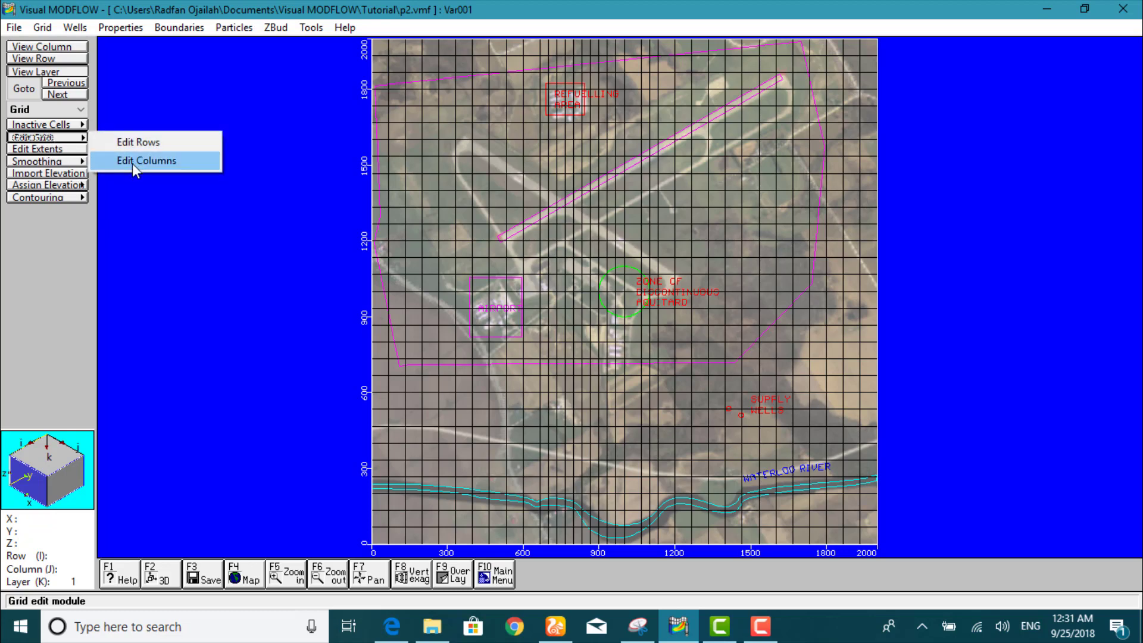
click(132, 162)
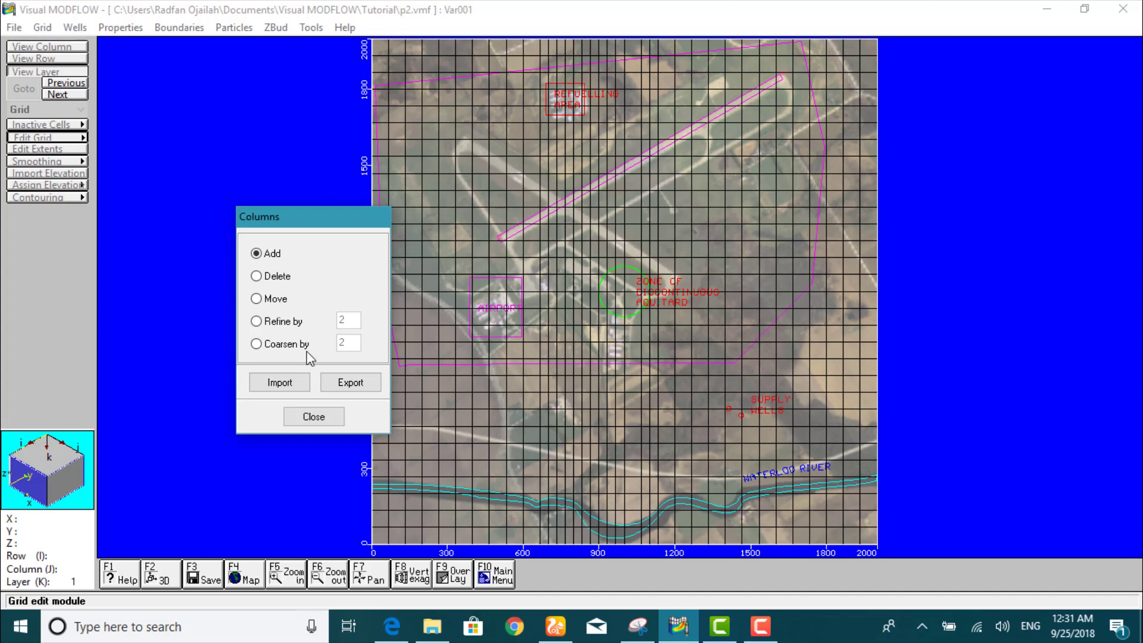
click(699, 353)
click(284, 321)
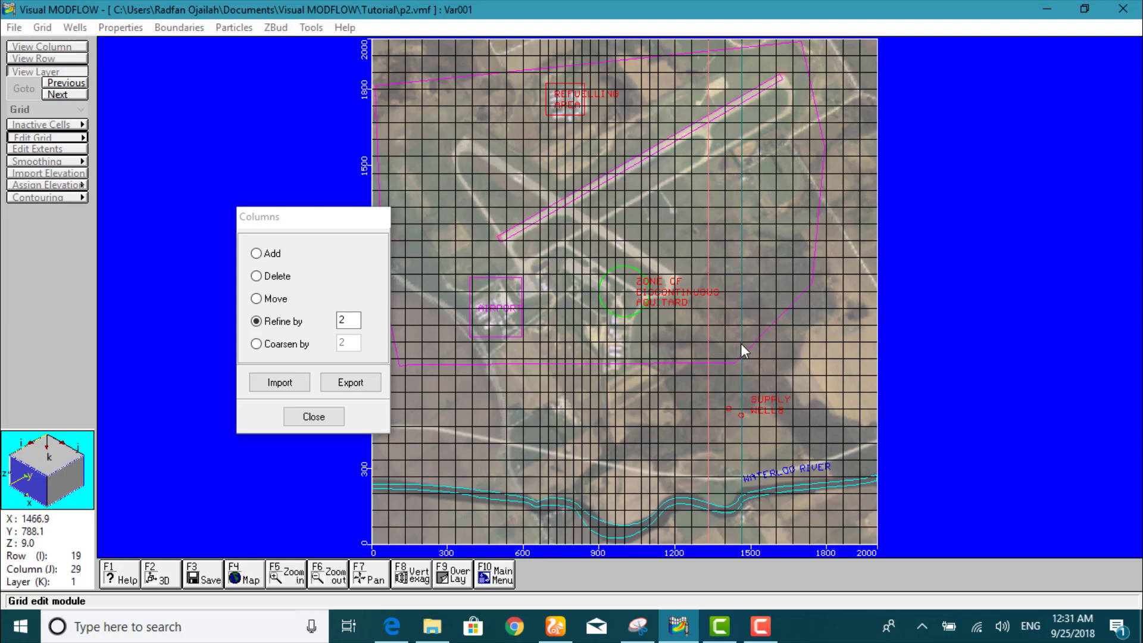
click(775, 338)
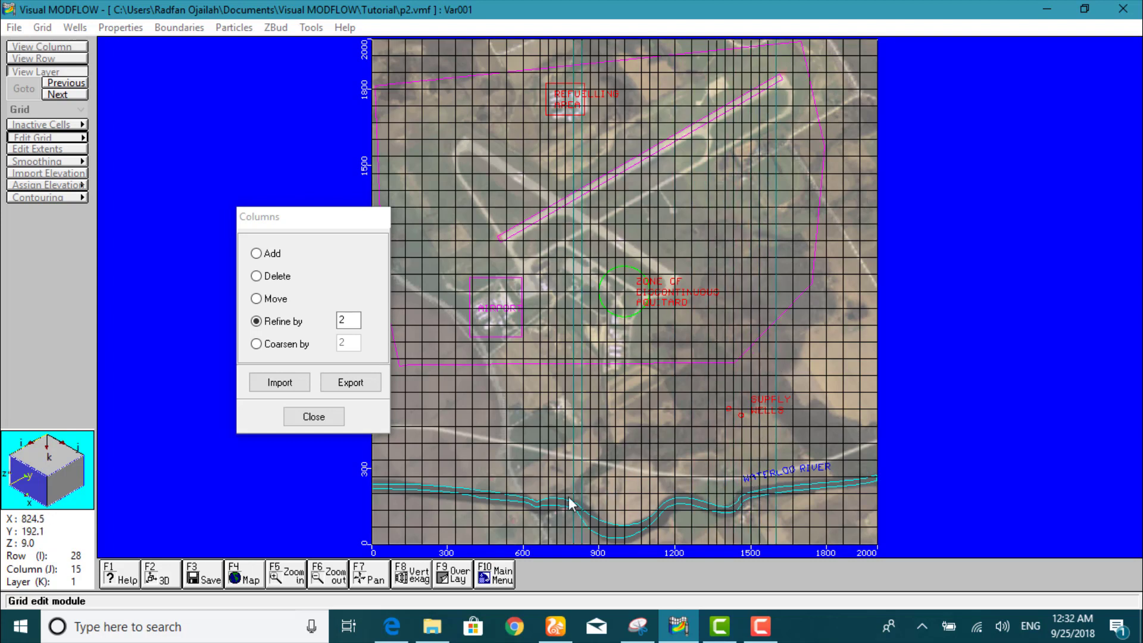
click(326, 417)
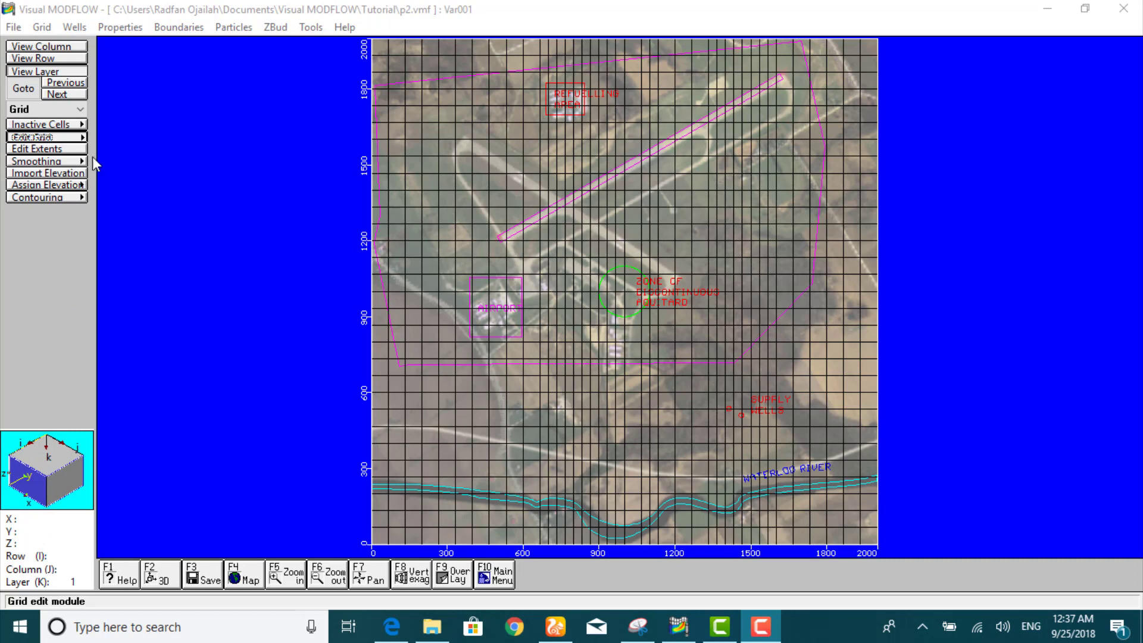
- In the Rows editor, refine the rows between y 600 and 744 by 2
click(72, 139)
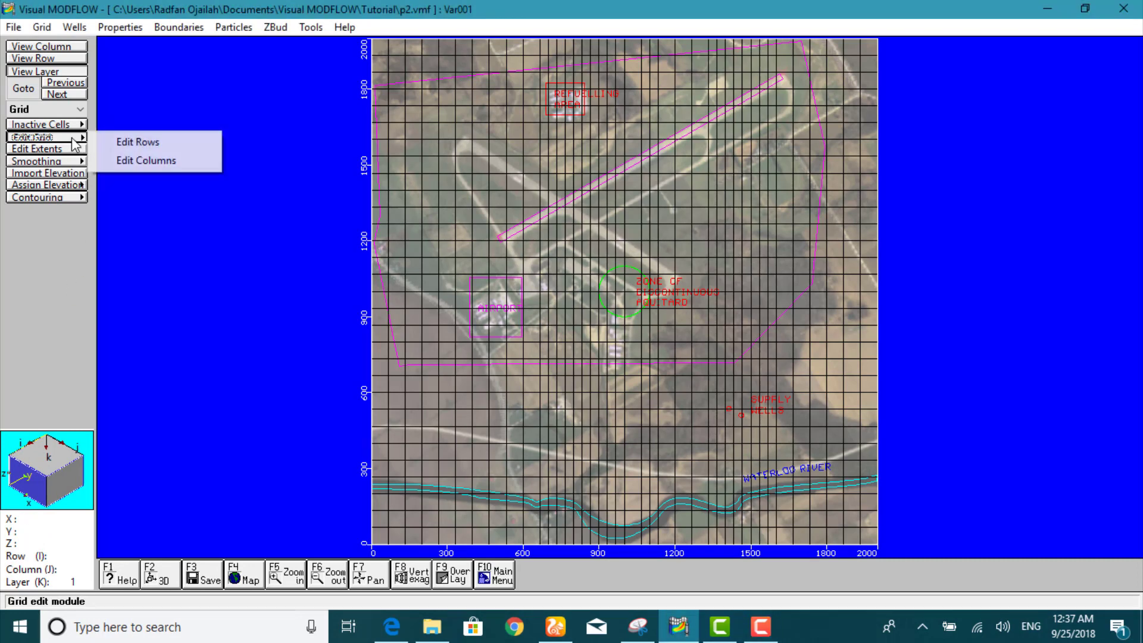
click(116, 142)
click(263, 322)
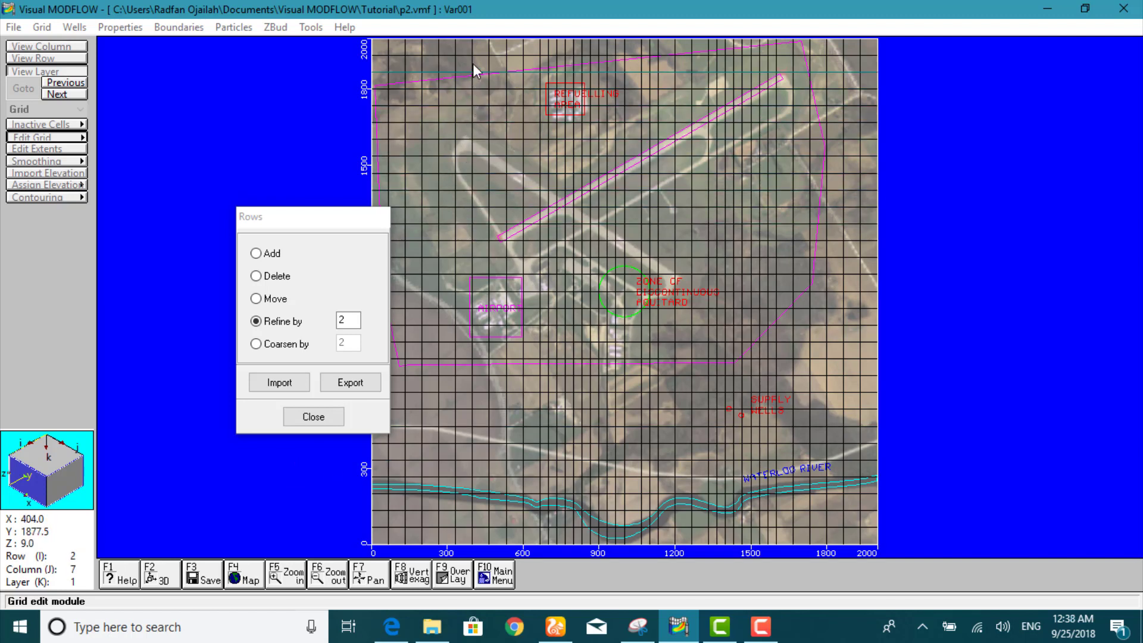
click(488, 443)
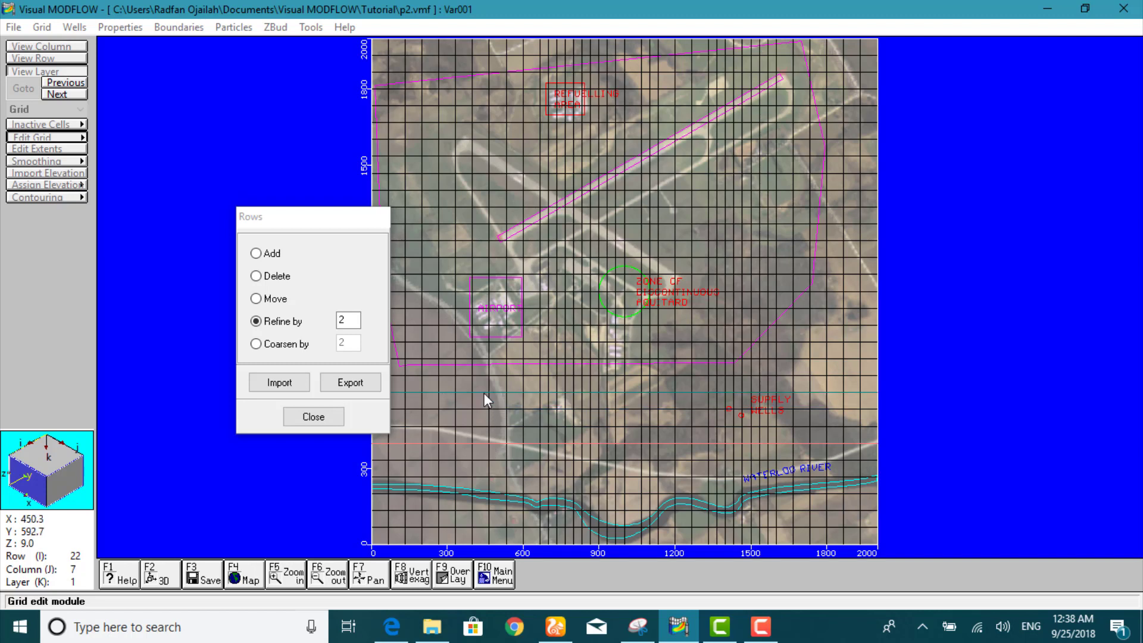
click(484, 359)
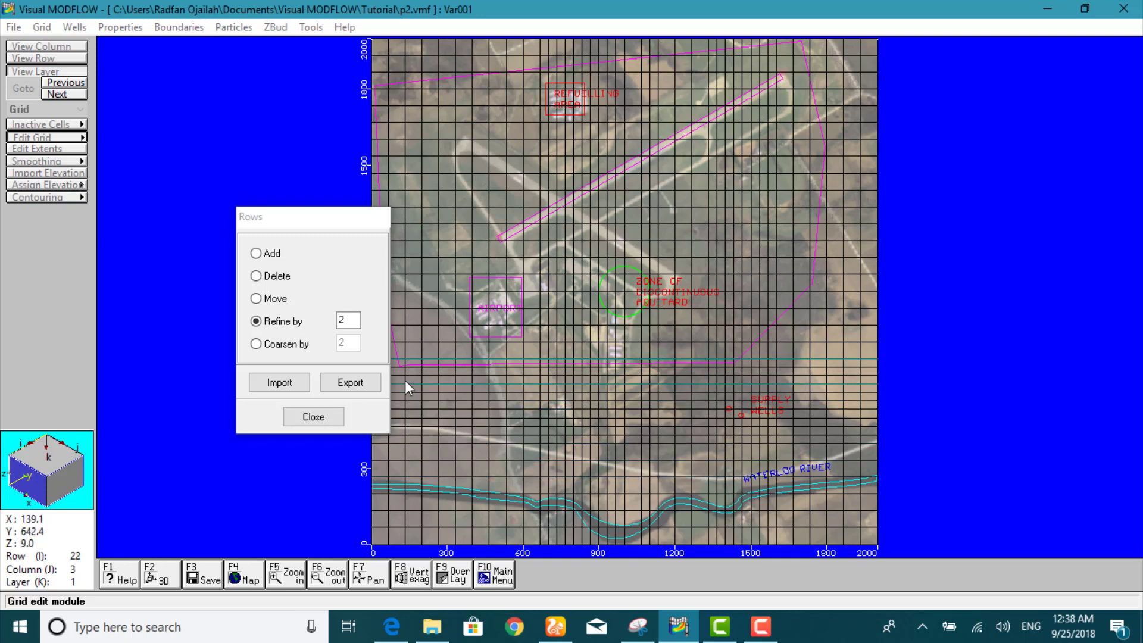
- Refine three more row bands by 2, up to near the model top, and close the Rows dialog
click(441, 326)
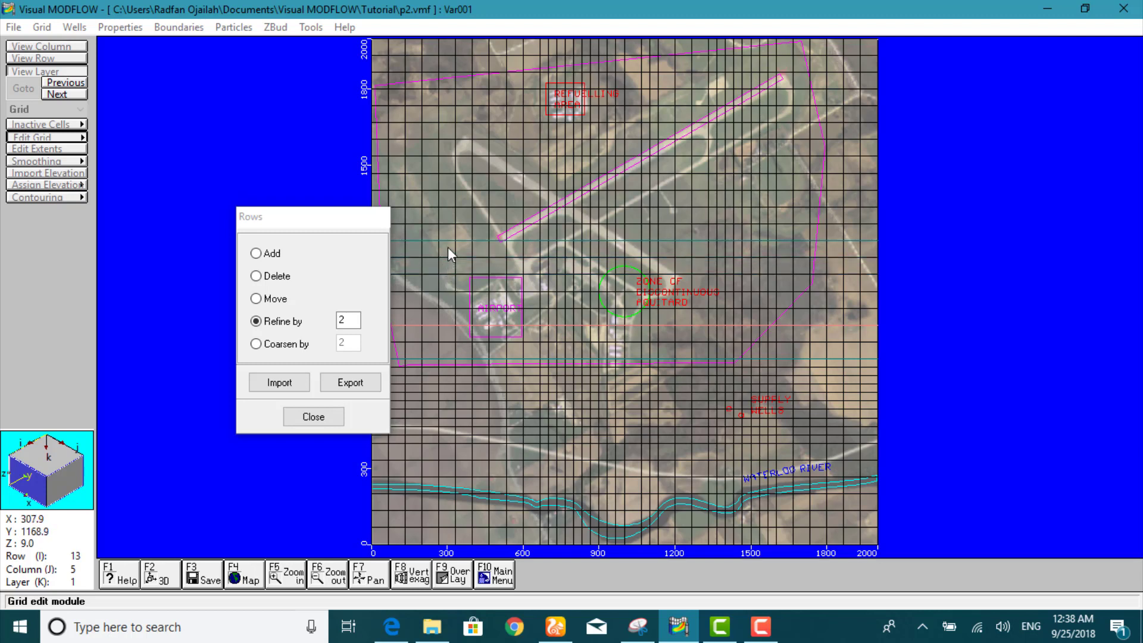
click(450, 307)
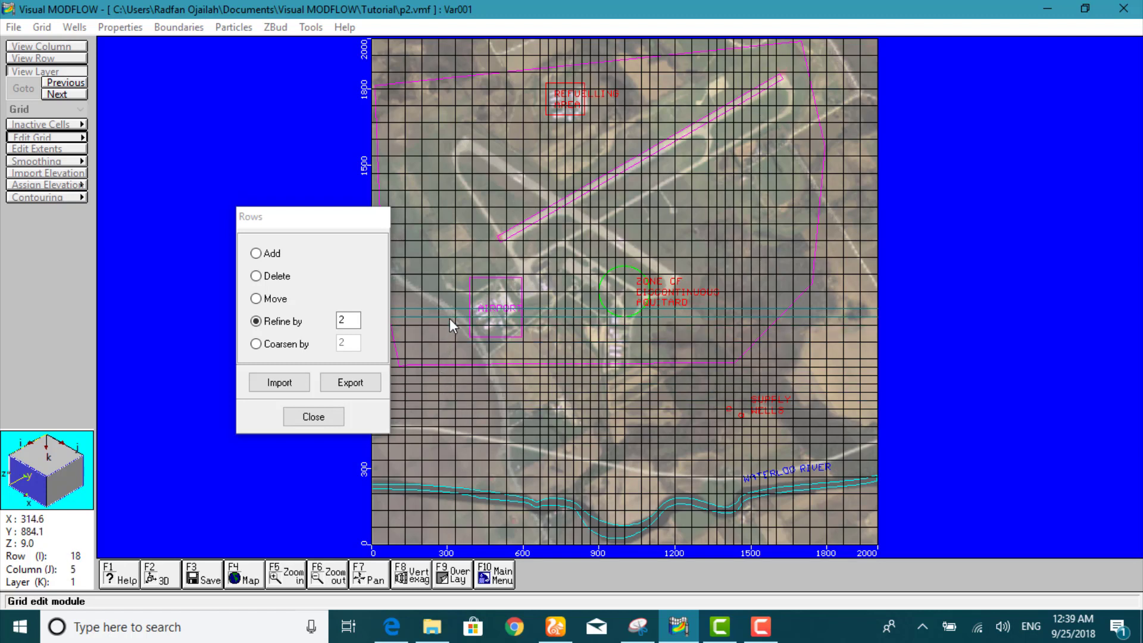
click(433, 275)
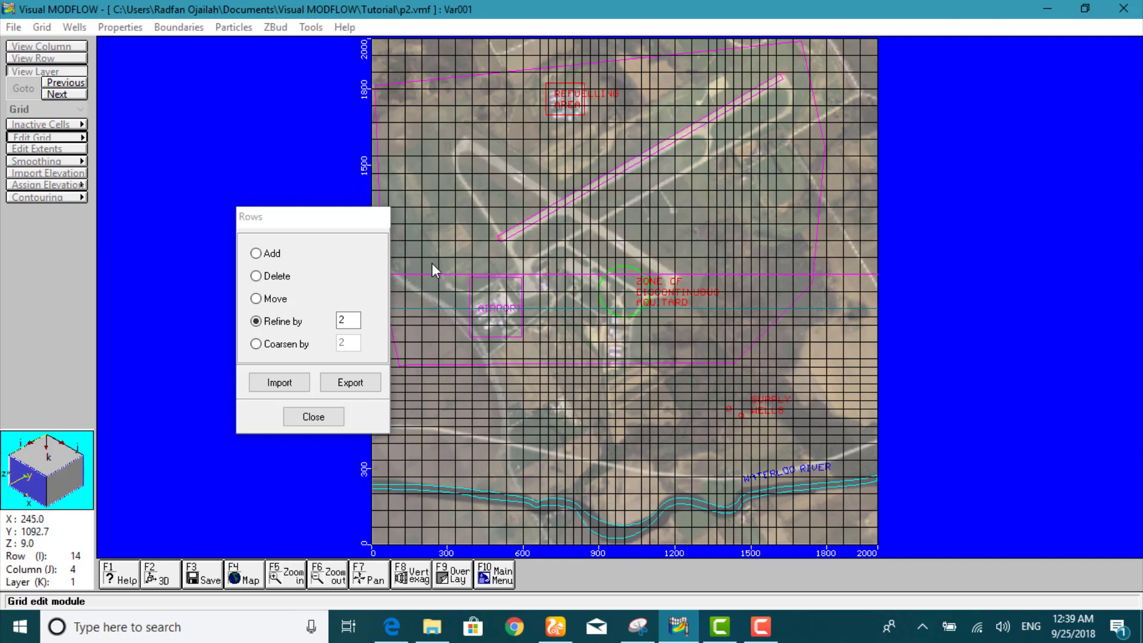
click(436, 257)
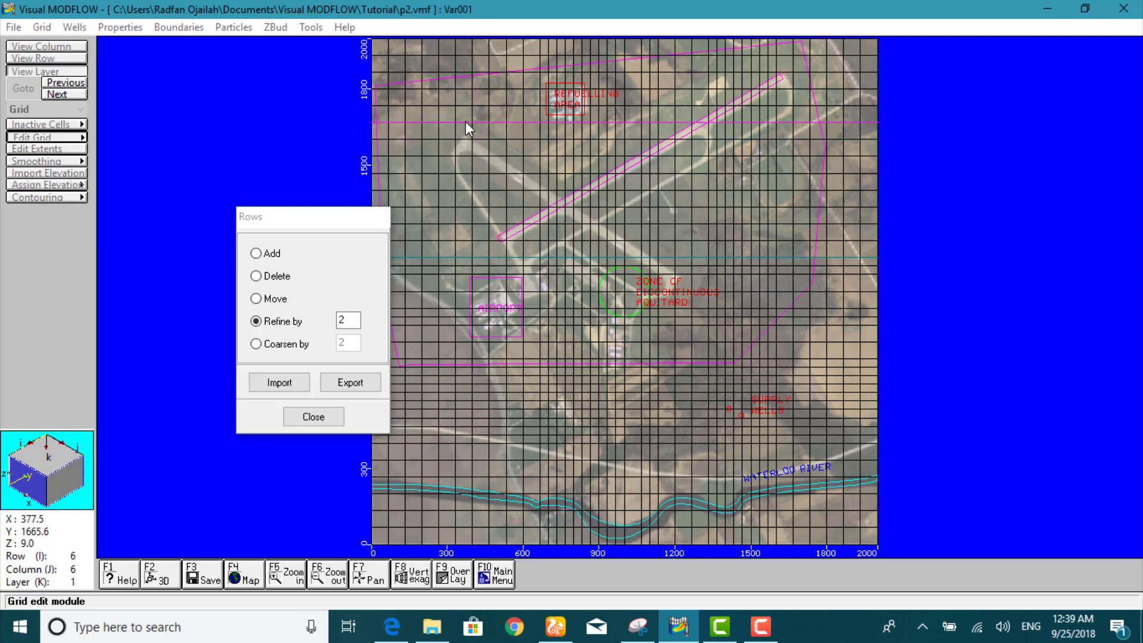
drag(465, 121, 462, 72)
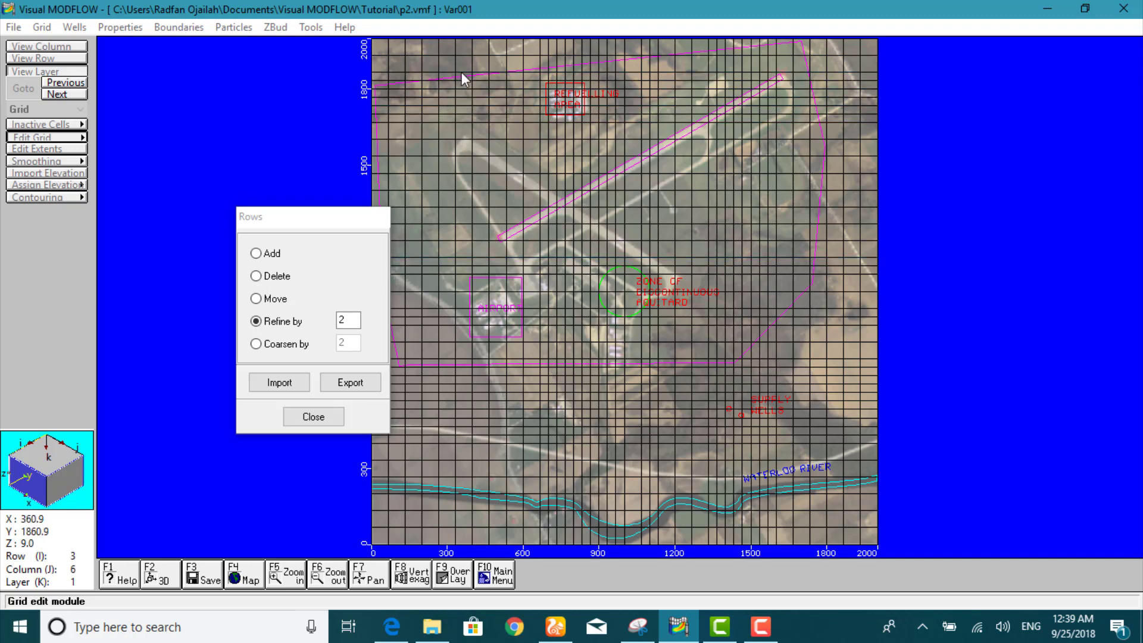
click(294, 415)
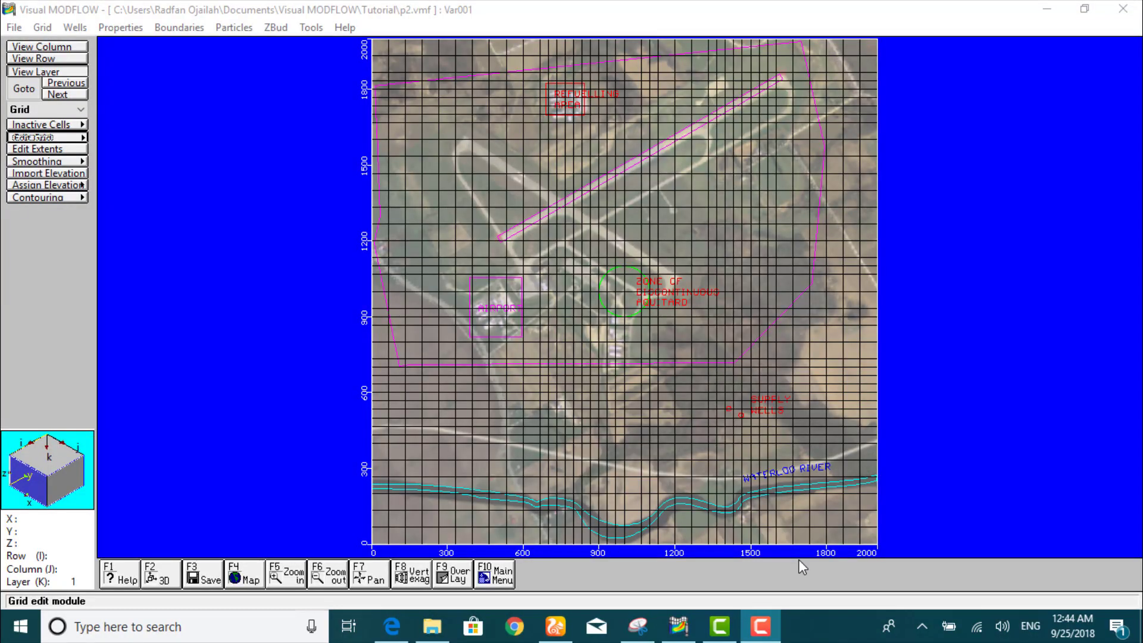
- Turn off the Map - p2.Airport.AirPhoto bitmap overlay and turn on Grid - Model Domain
click(459, 574)
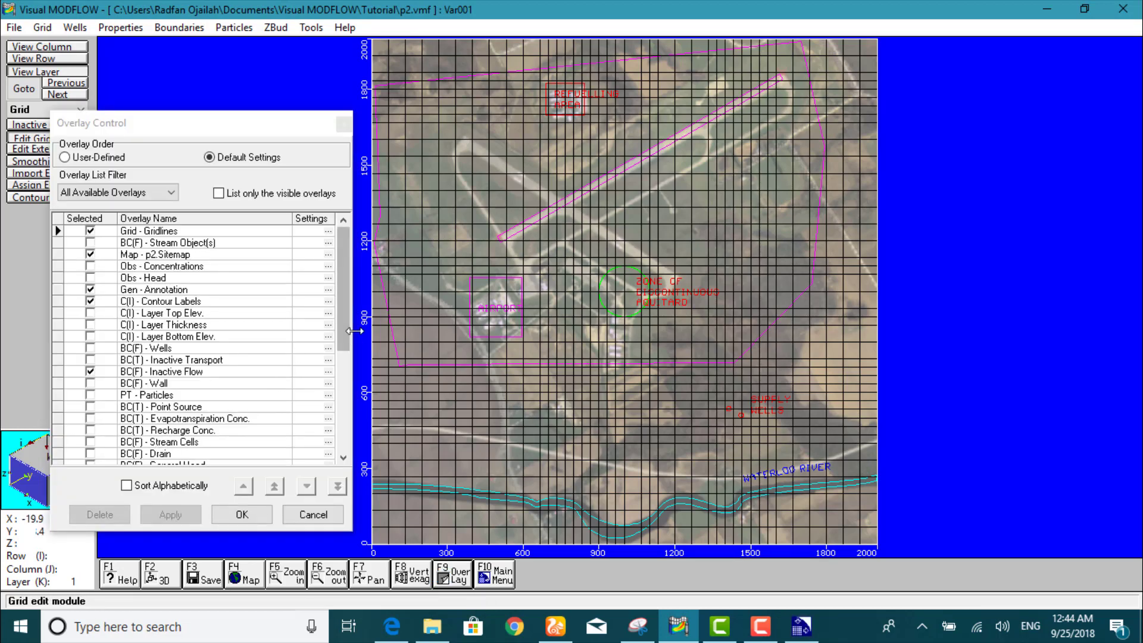
click(345, 433)
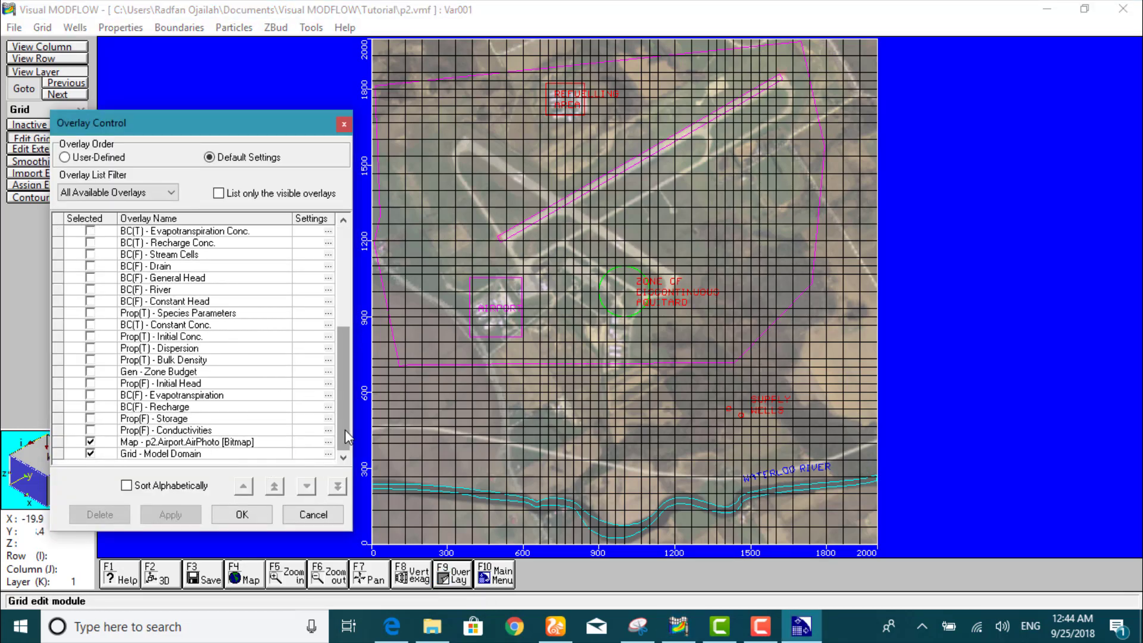
click(89, 442)
click(90, 453)
click(176, 515)
click(238, 515)
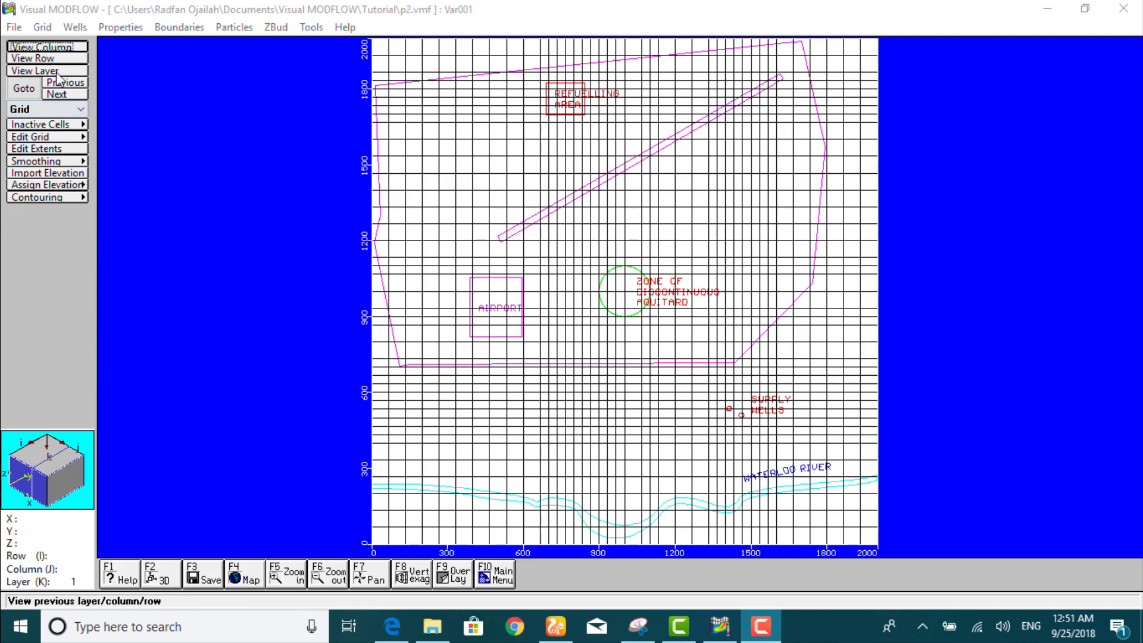
- Display the cross-section through column 5
click(45, 49)
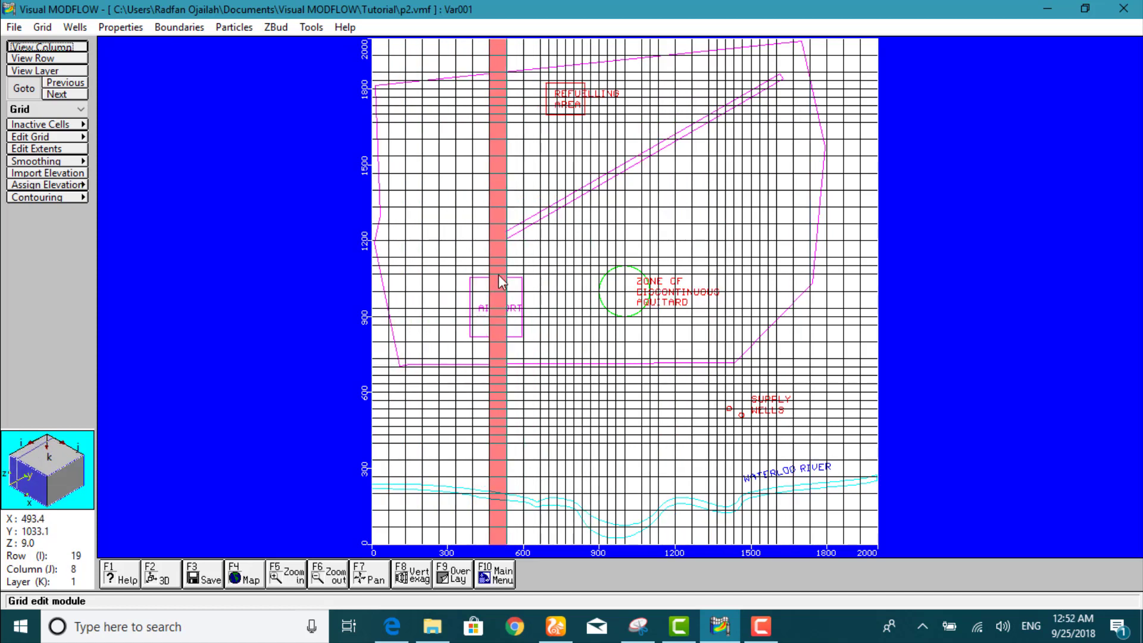
click(446, 250)
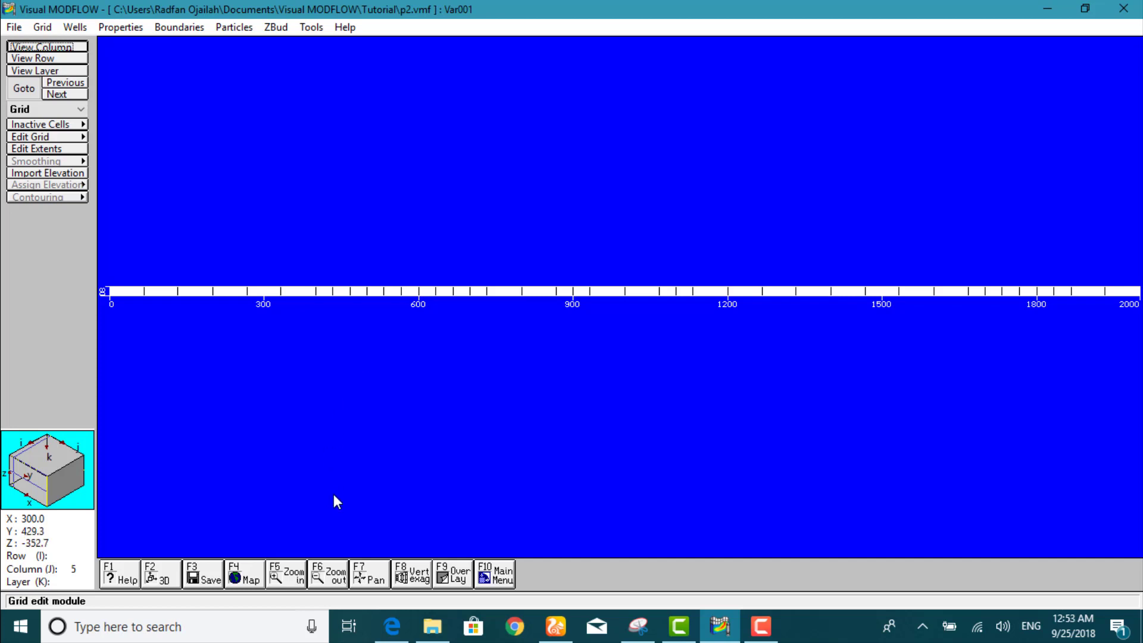
- Set the cross-section's vertical exaggeration to 40
click(410, 575)
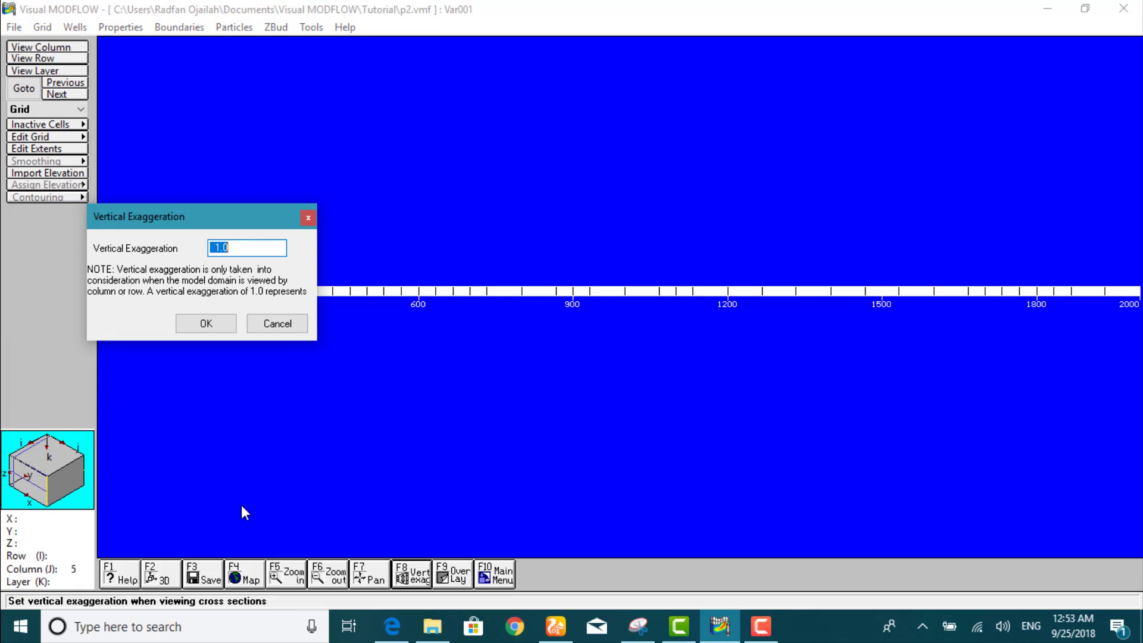
text(40)
click(205, 323)
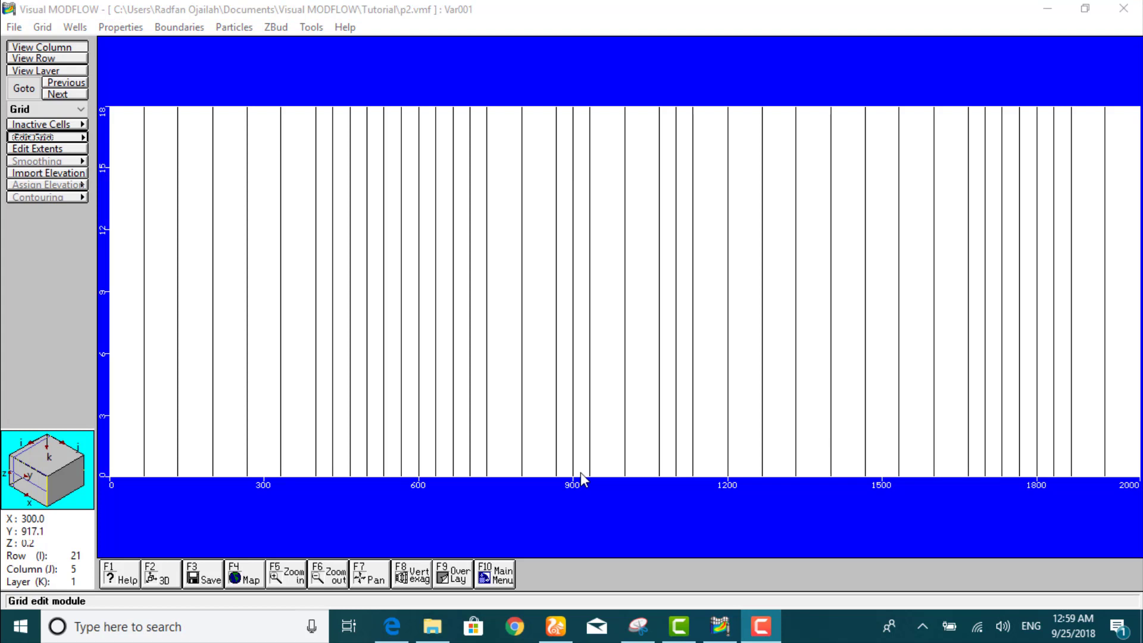
- Add layer boundaries at about 12 m and 6 m in the cross-section, creating three layers
click(71, 137)
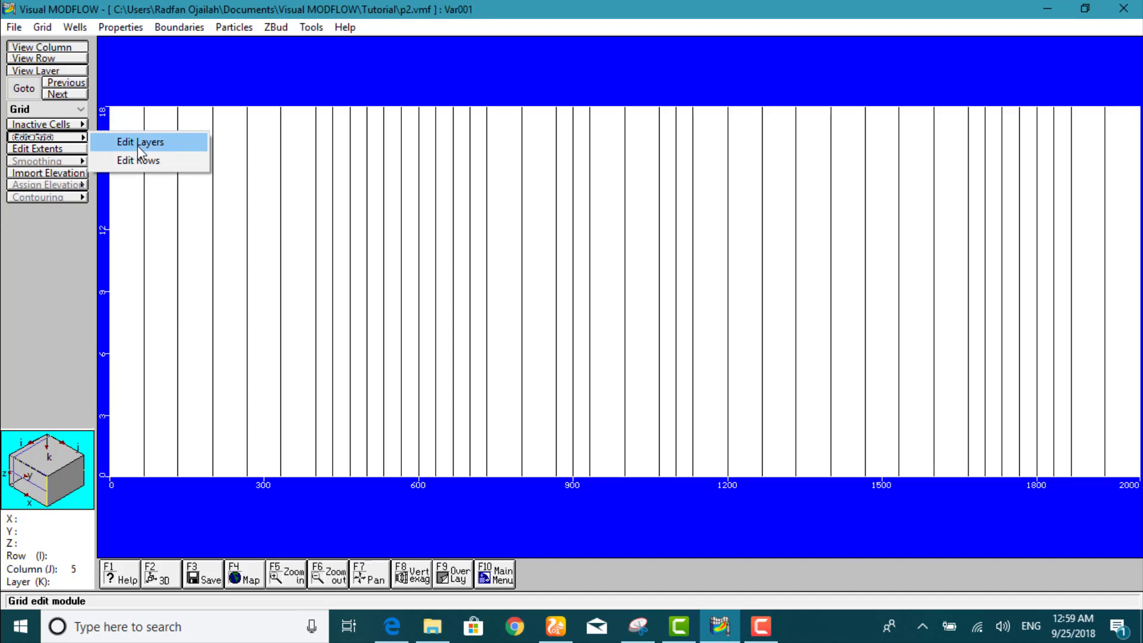
click(140, 143)
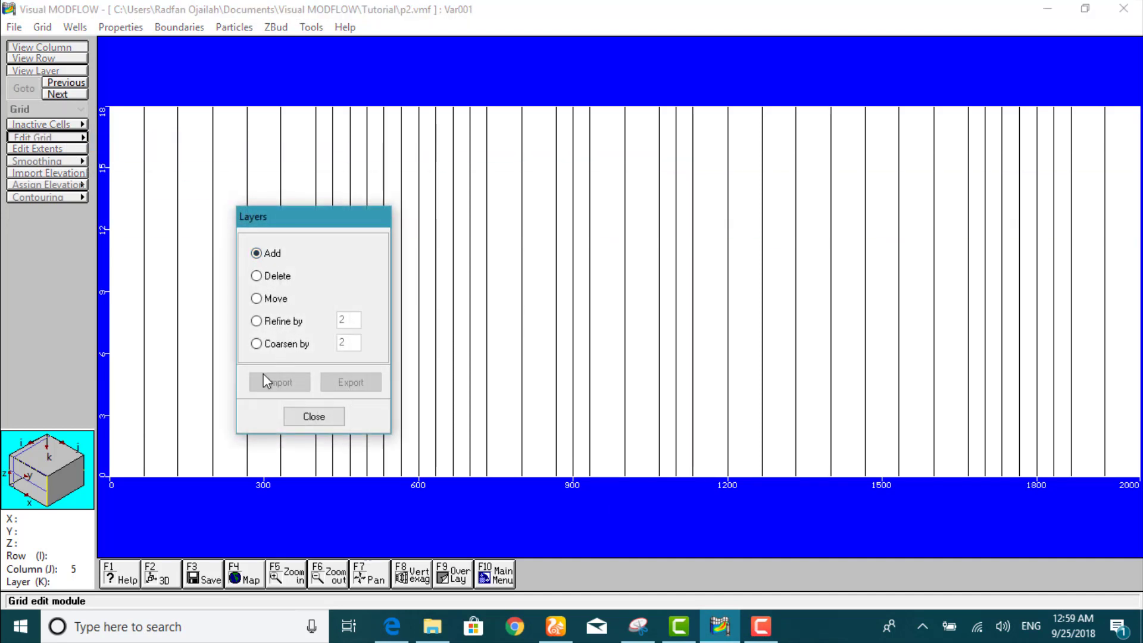
click(116, 230)
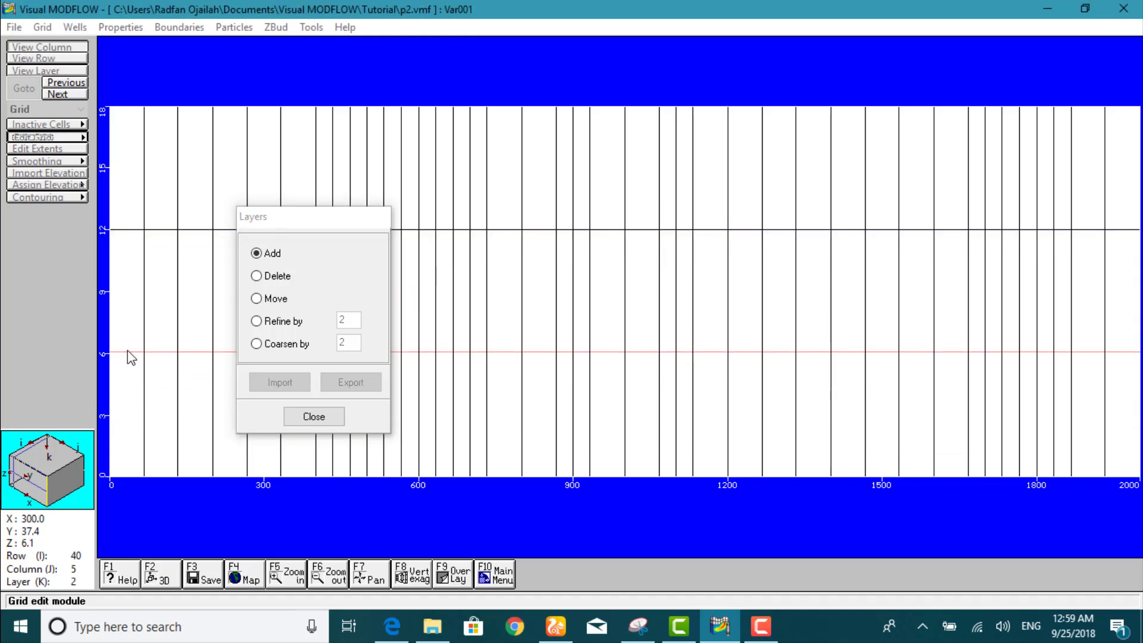
click(127, 353)
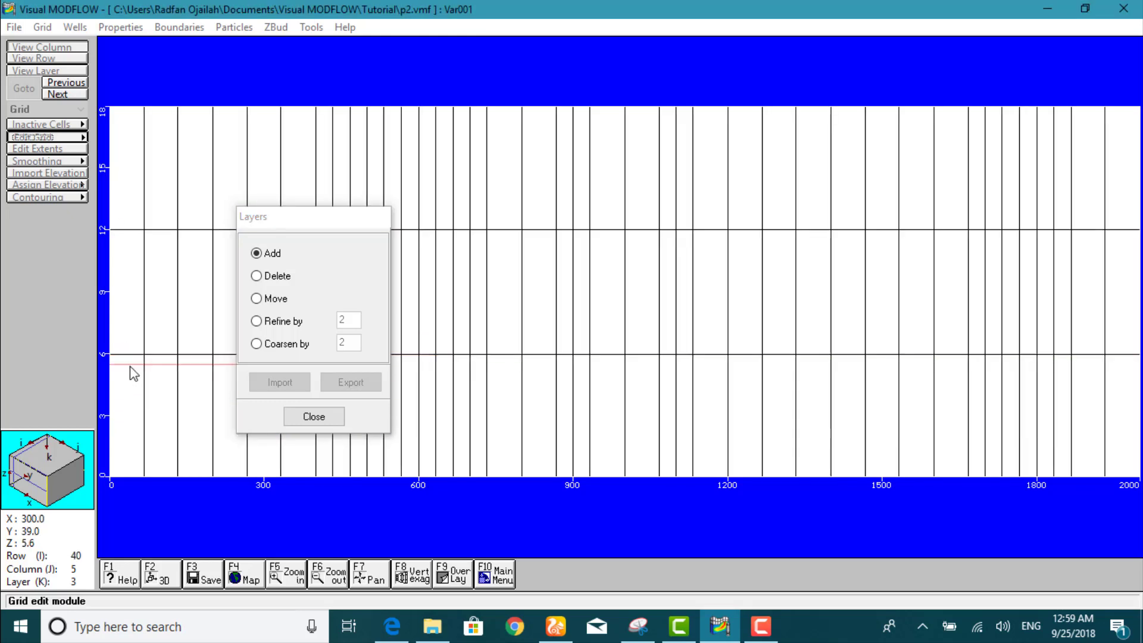
click(294, 419)
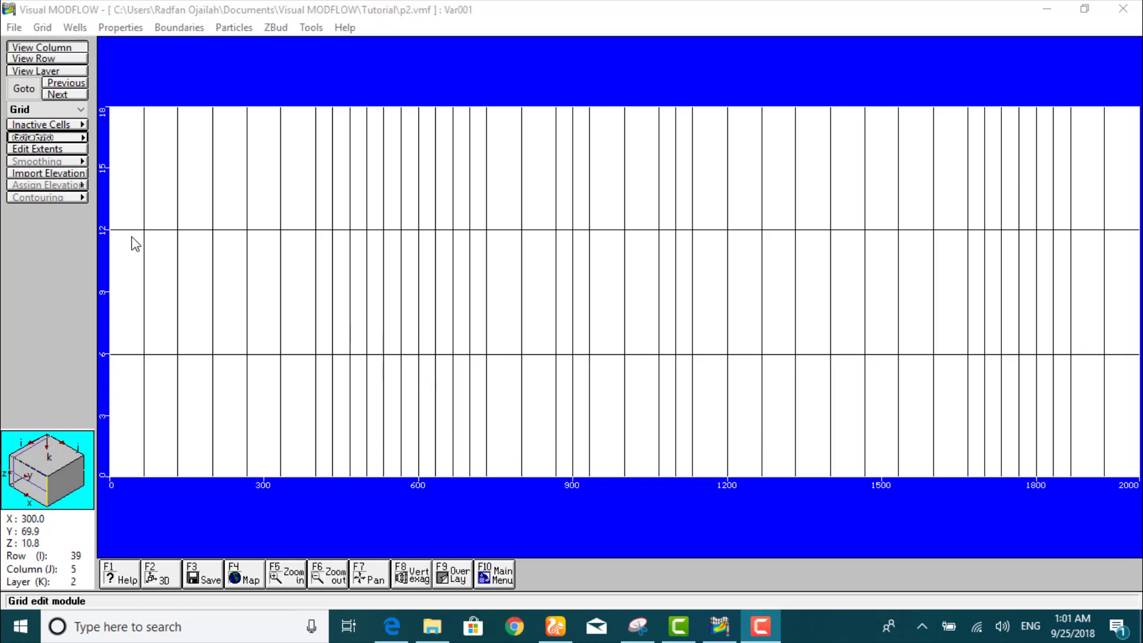
- Open the Create grid elevation window for the Ground Surface and position it beside the cross-section
click(64, 179)
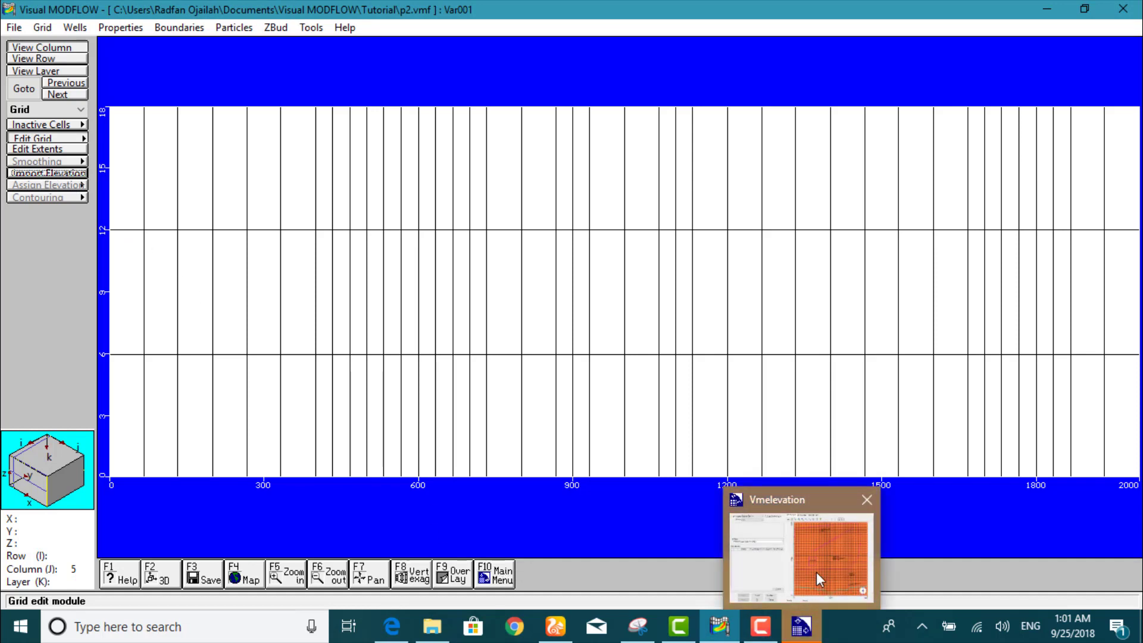
click(821, 571)
drag(385, 111, 441, 42)
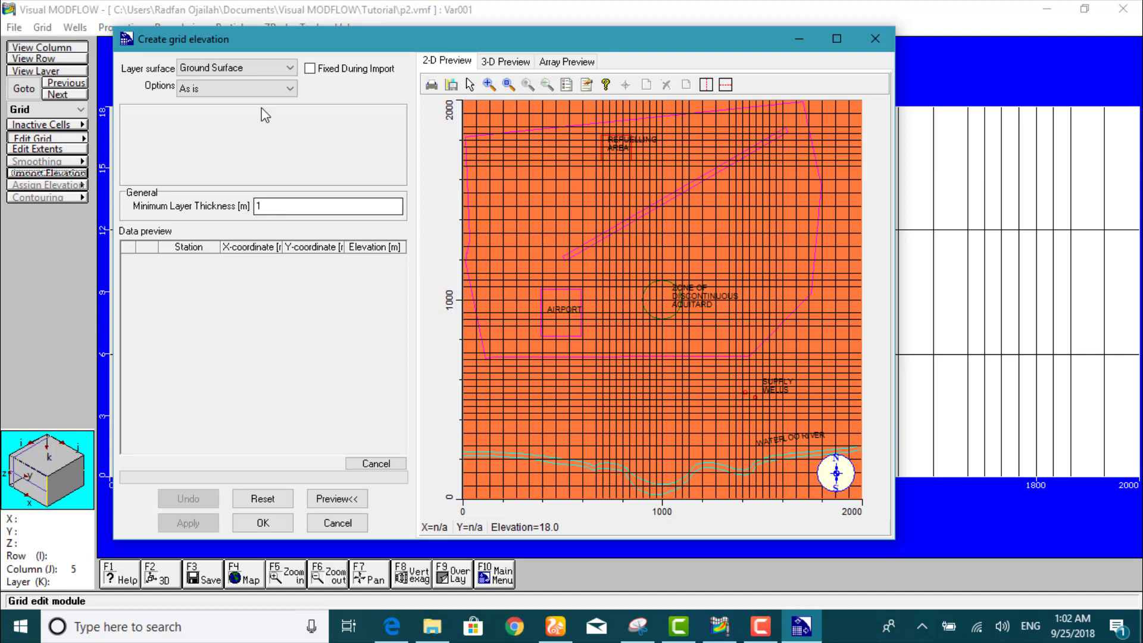
- Set the ground surface to Import data with Inverse Distance interpolation and browse for its data file
click(273, 89)
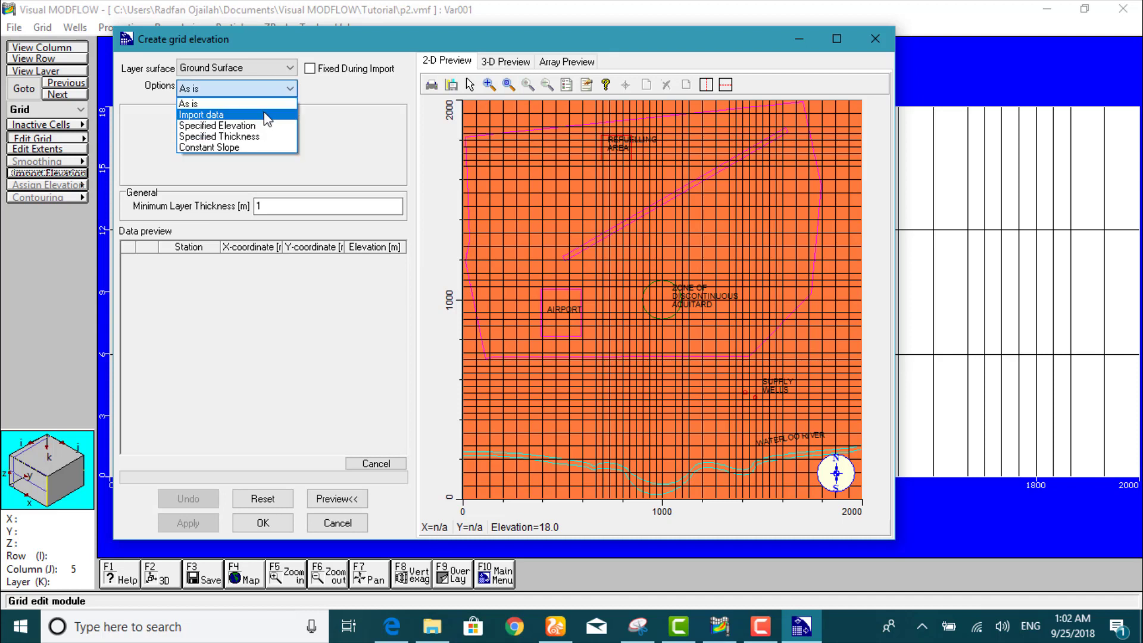
click(269, 114)
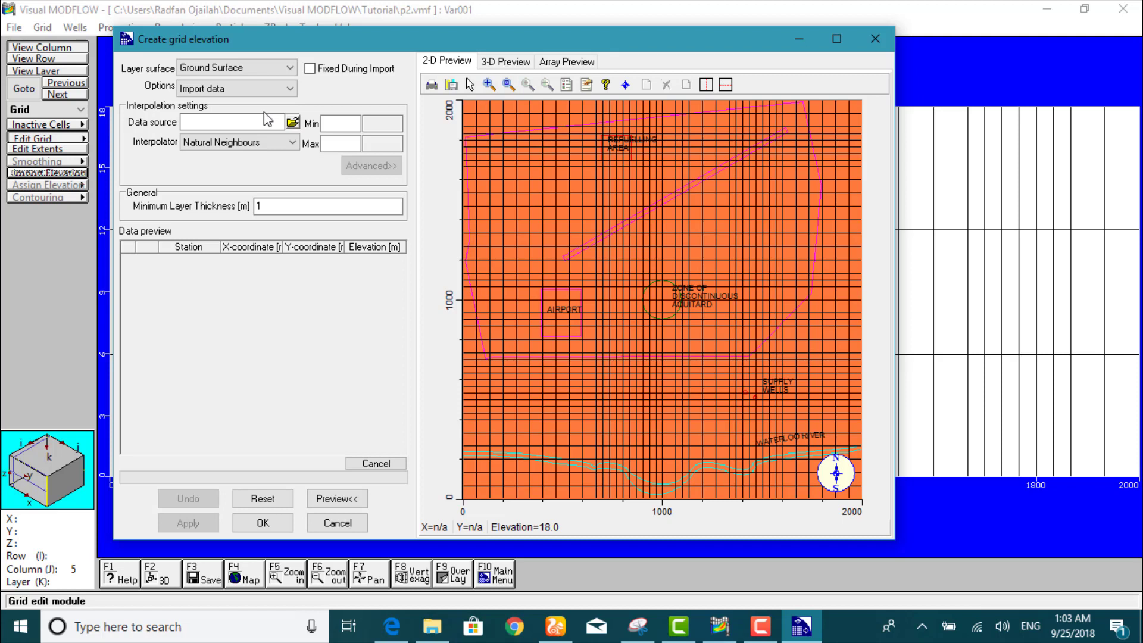
click(259, 142)
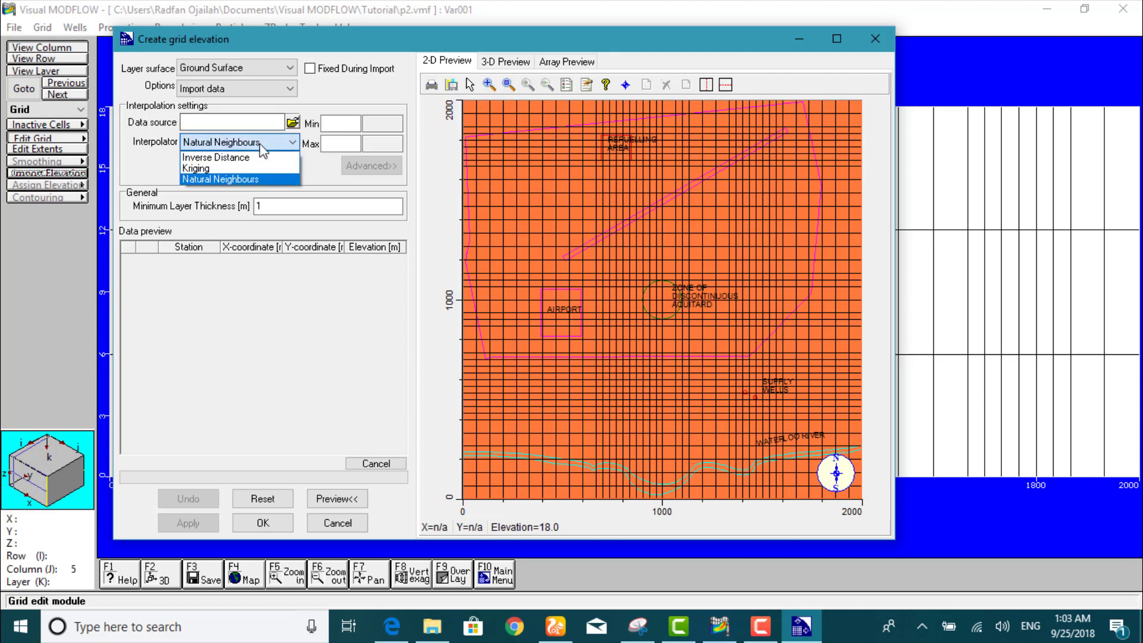
click(261, 158)
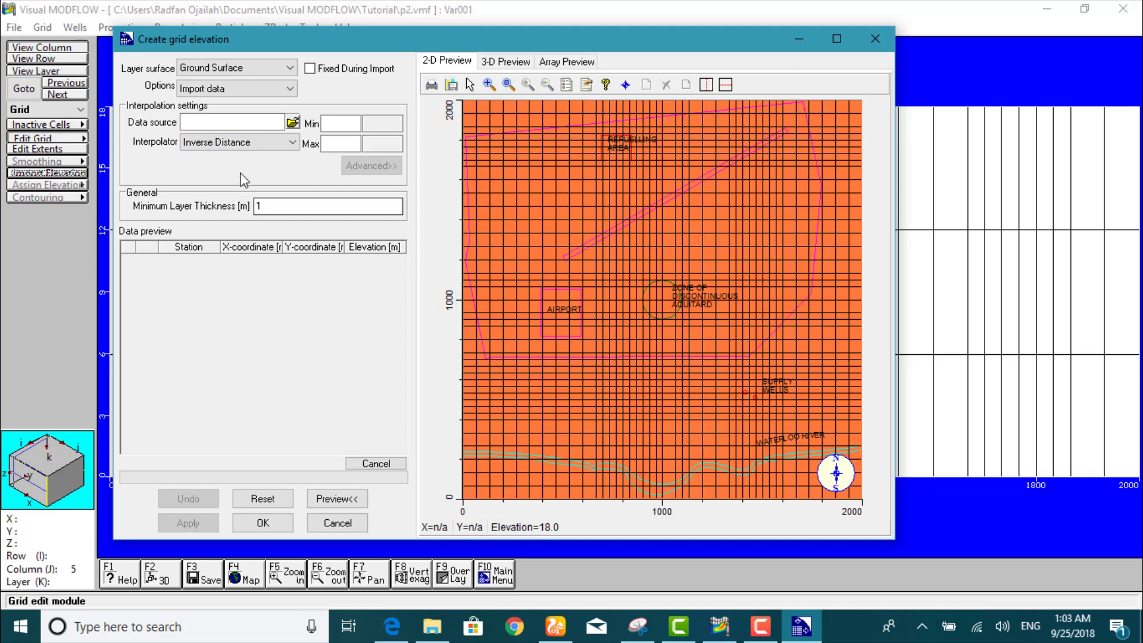
click(292, 123)
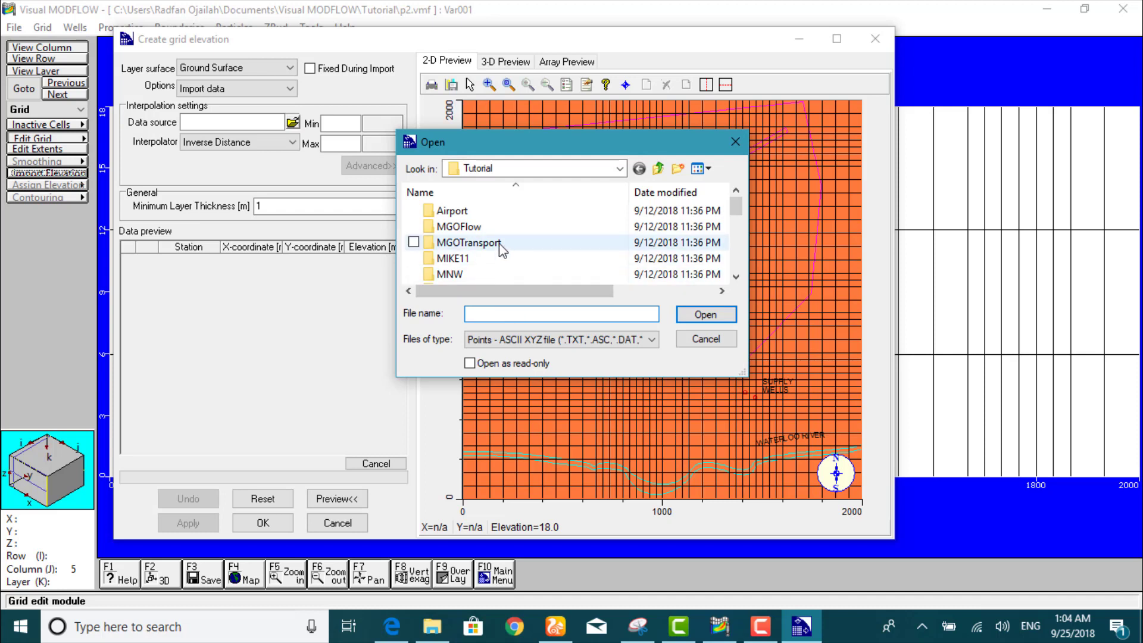
- Open the Airpt_gs.asc ground surface file from the Airport folder
double_click(492, 211)
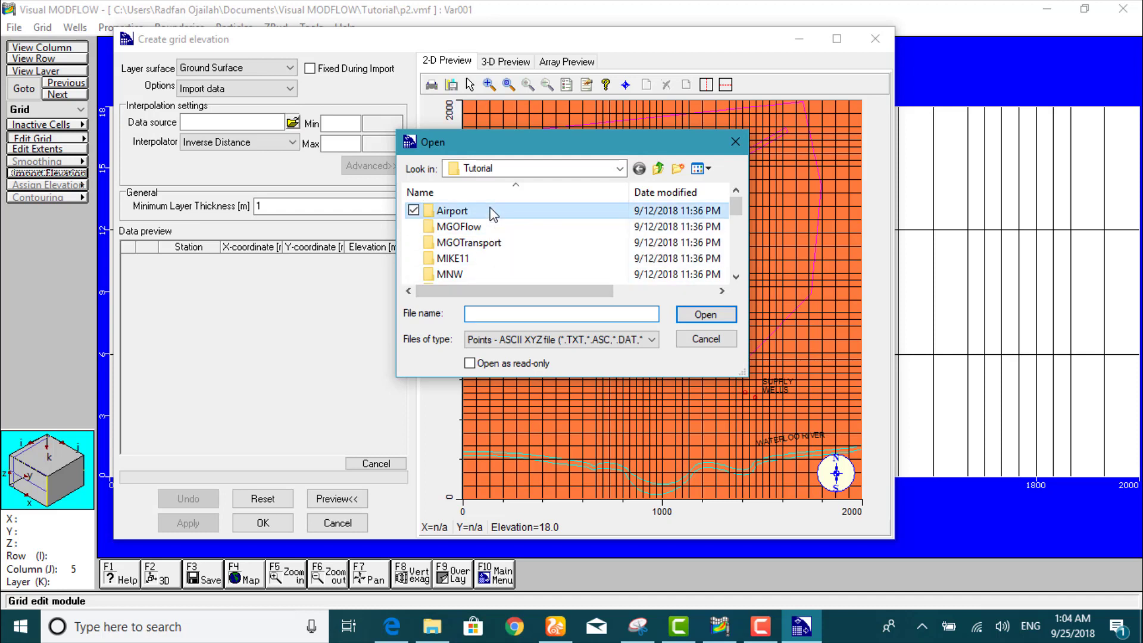
scroll(524, 279, down, 1)
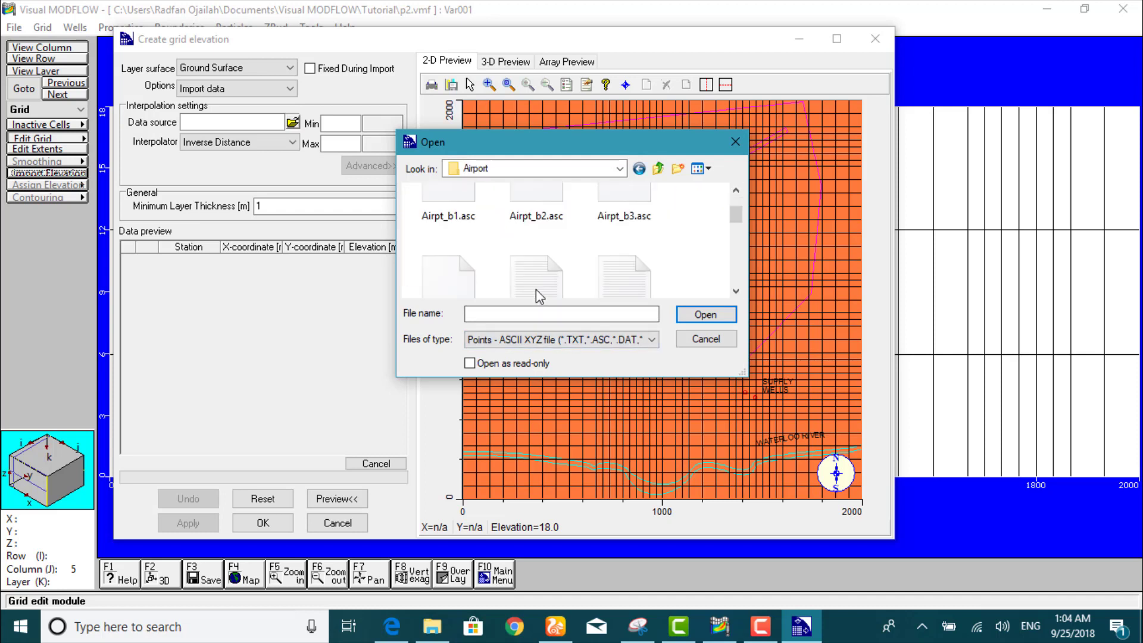
scroll(536, 292, up, 1)
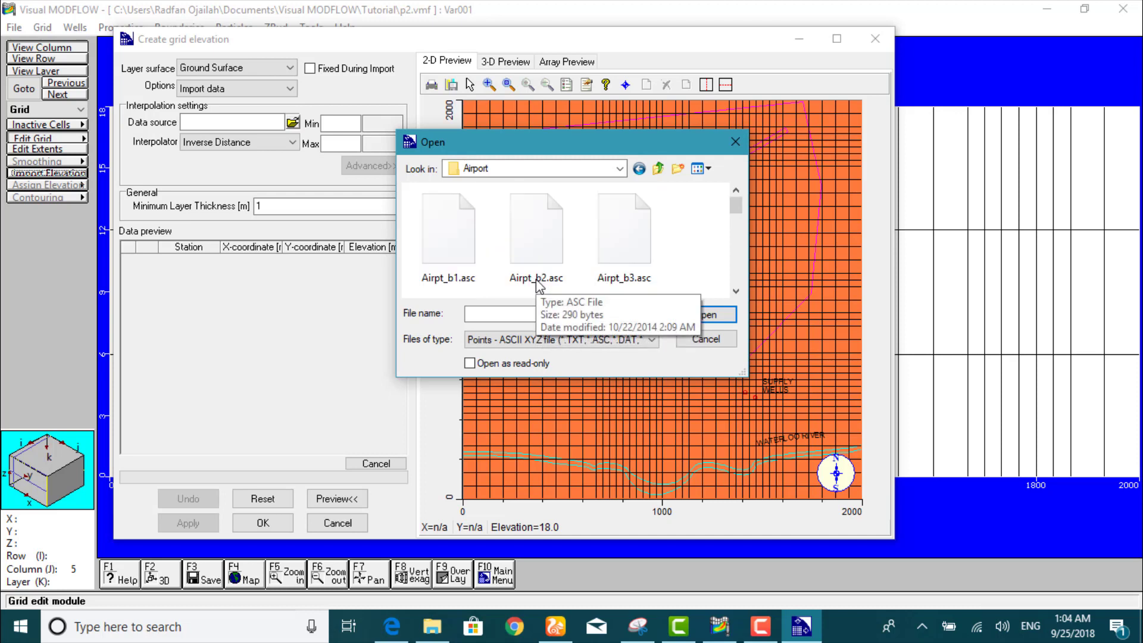
scroll(560, 275, down, 1)
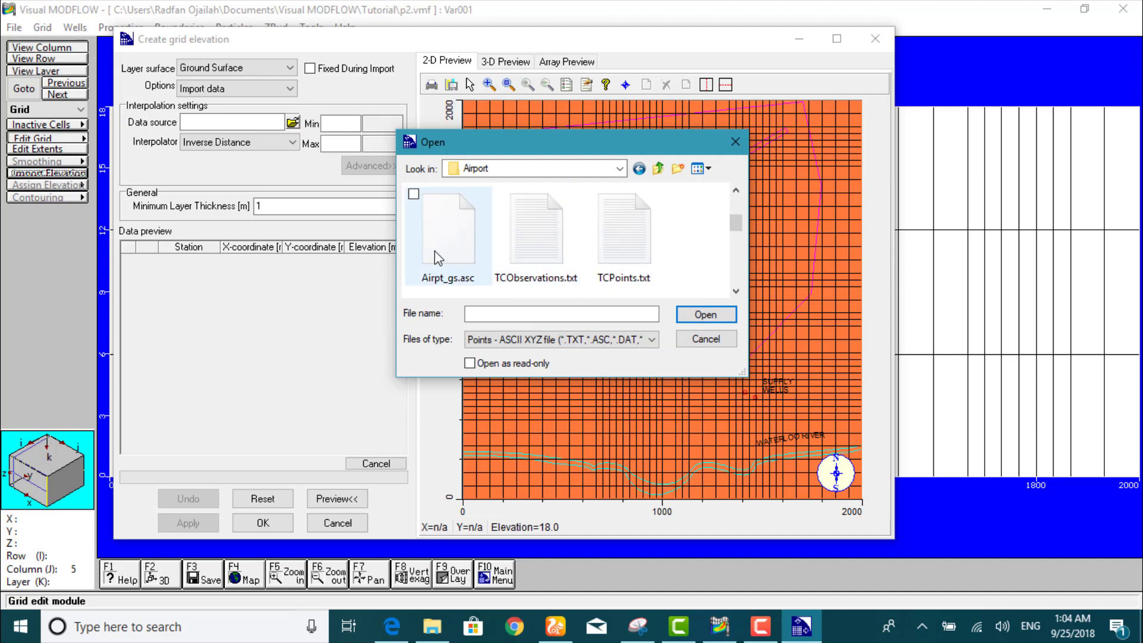
click(430, 230)
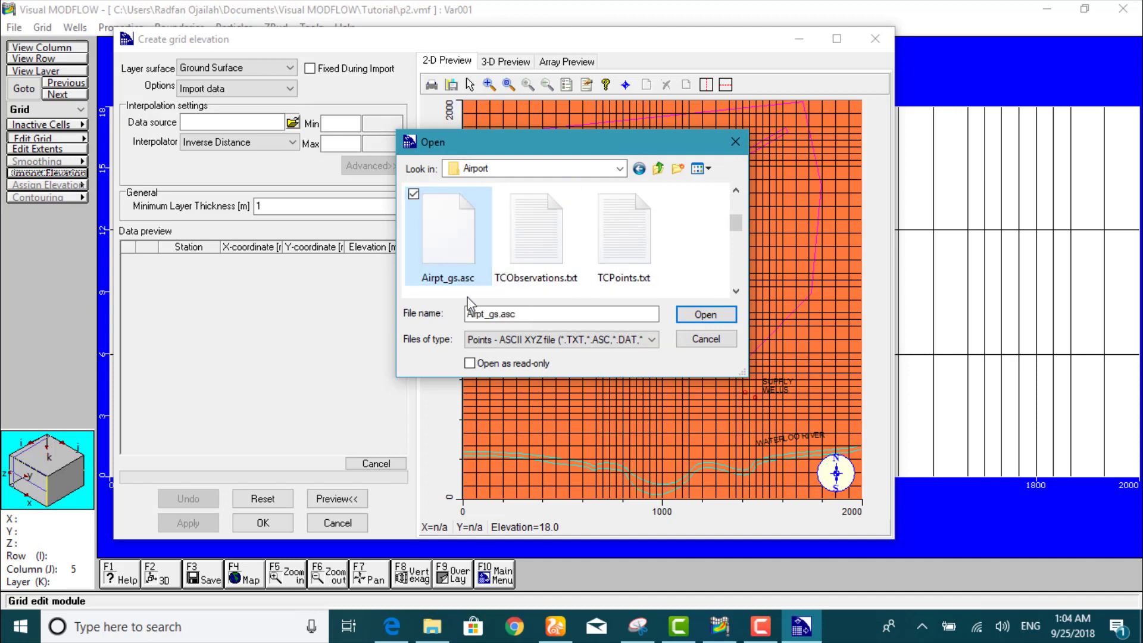
click(699, 313)
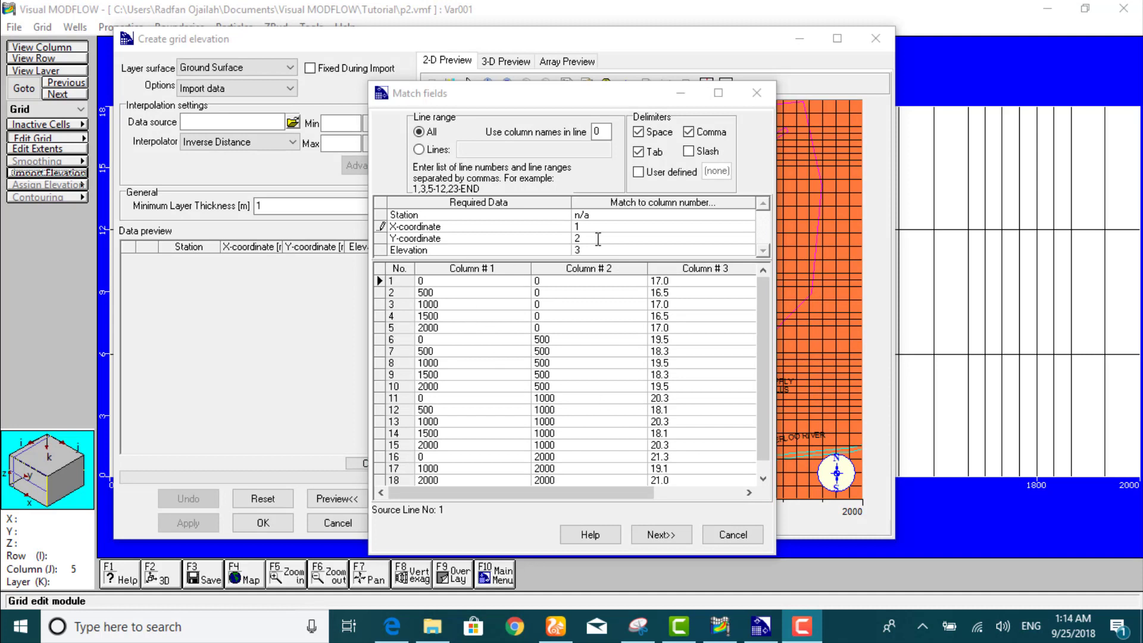
- Assign file columns 1, 2 and 3 to X-coordinate, Y-coordinate and Elevation, then go to validation
click(598, 226)
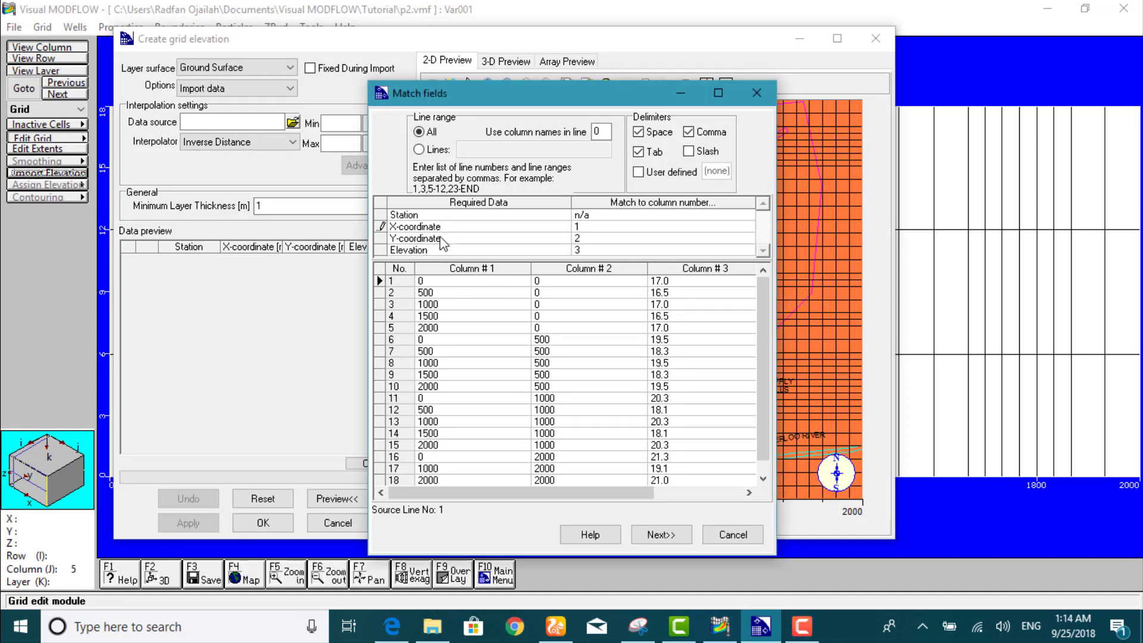
click(582, 237)
click(672, 279)
click(673, 535)
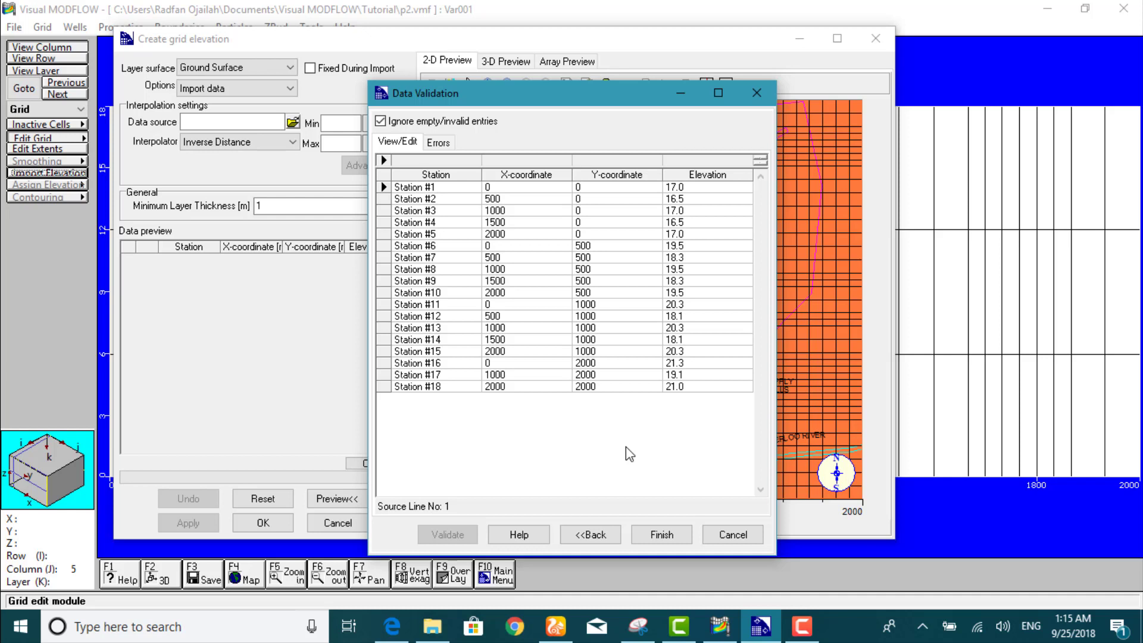
- Finish the import using model coordinates and meters, and accept the ground surface elevation settings
click(647, 537)
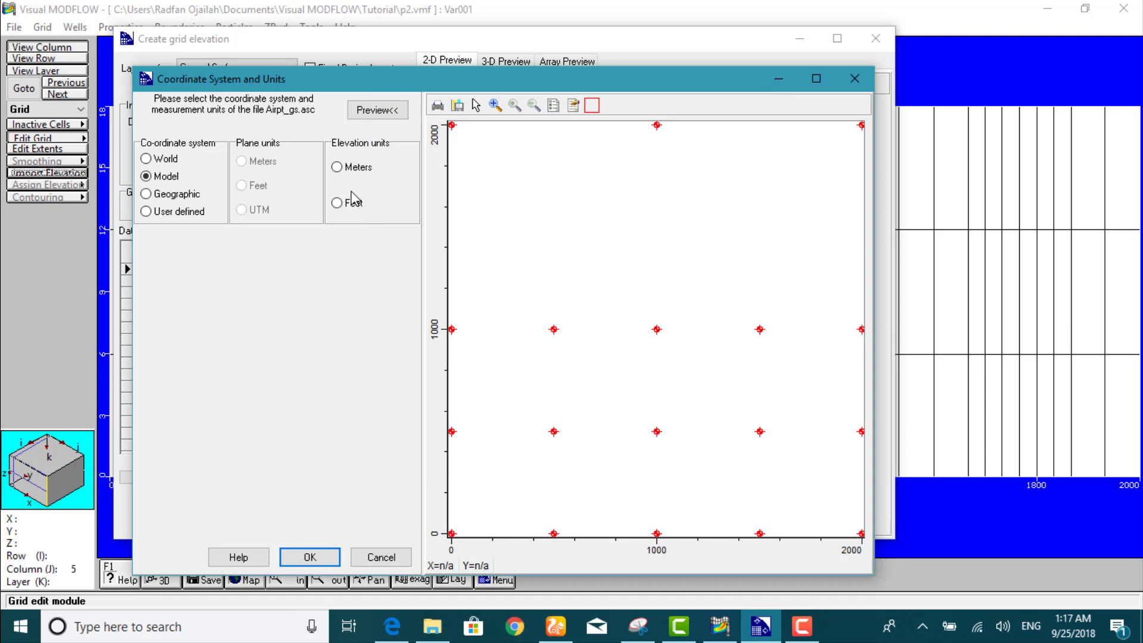
click(355, 172)
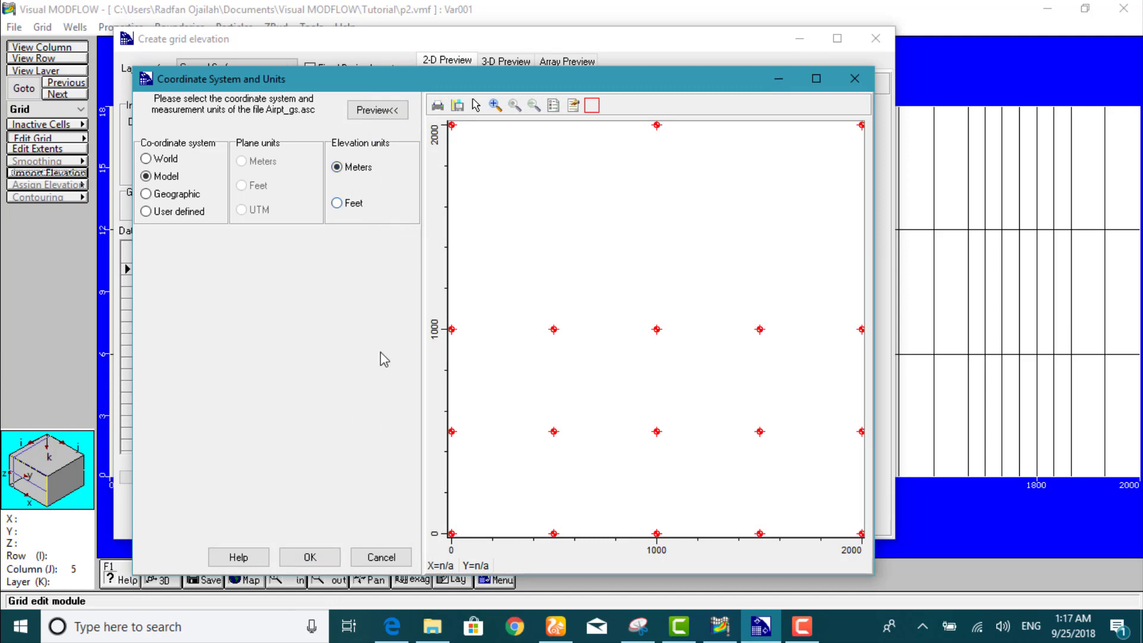
click(315, 556)
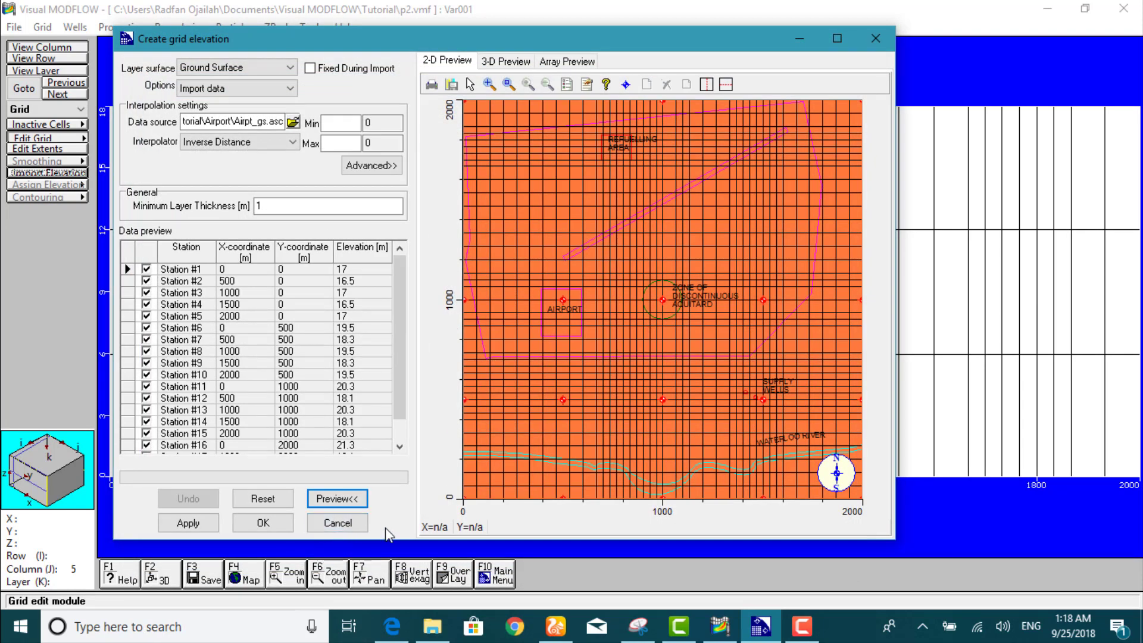
click(266, 525)
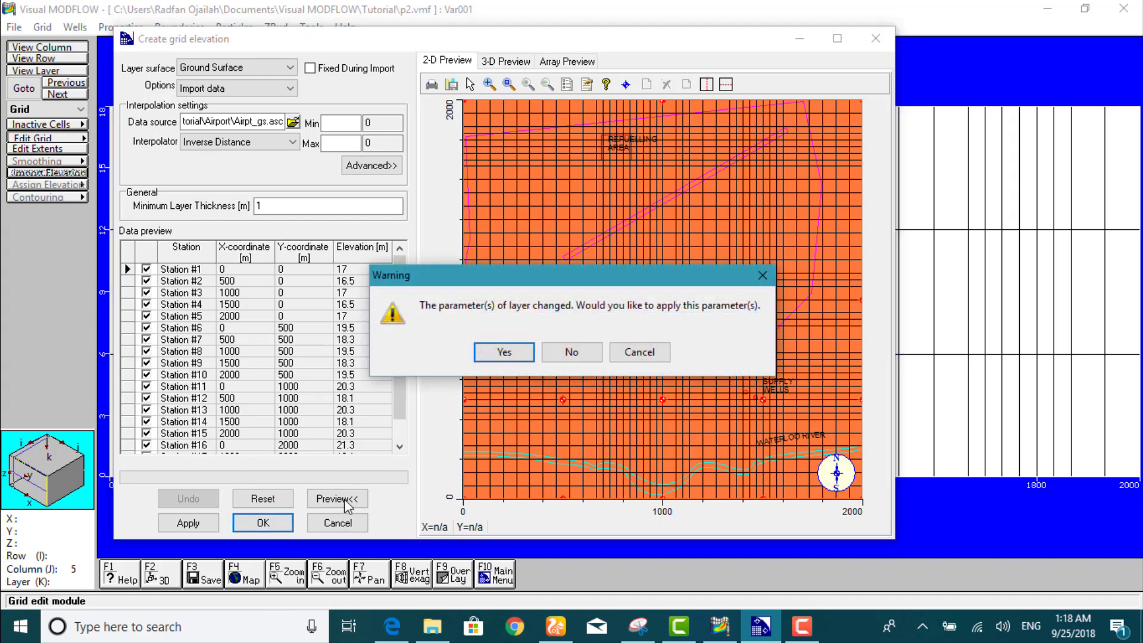
- Apply the new ground surface elevations, then begin defining Bottom of Layer 1
click(517, 352)
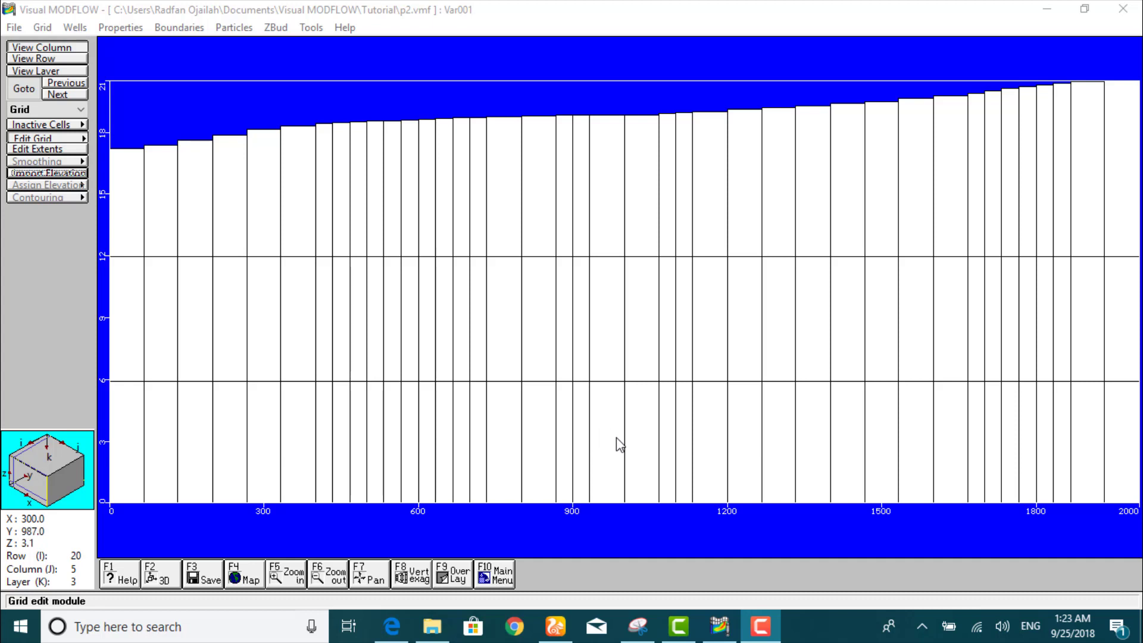
click(73, 174)
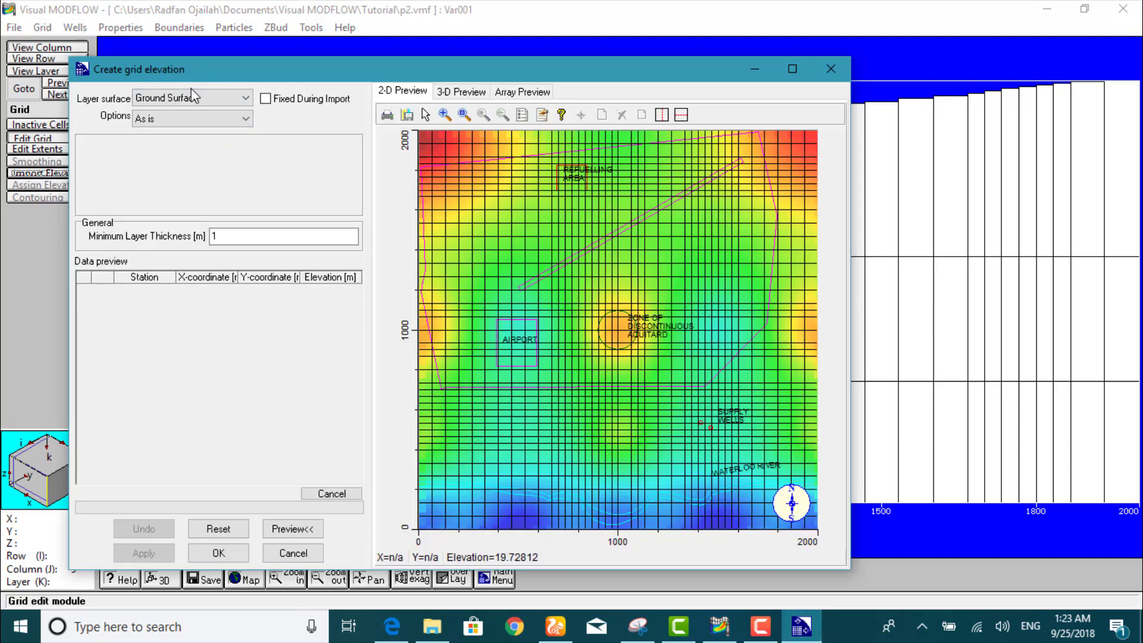
click(192, 97)
- Set Bottom of Layer 1 to import Airpt_b1.asc with Inverse Distance interpolation
click(188, 122)
click(235, 118)
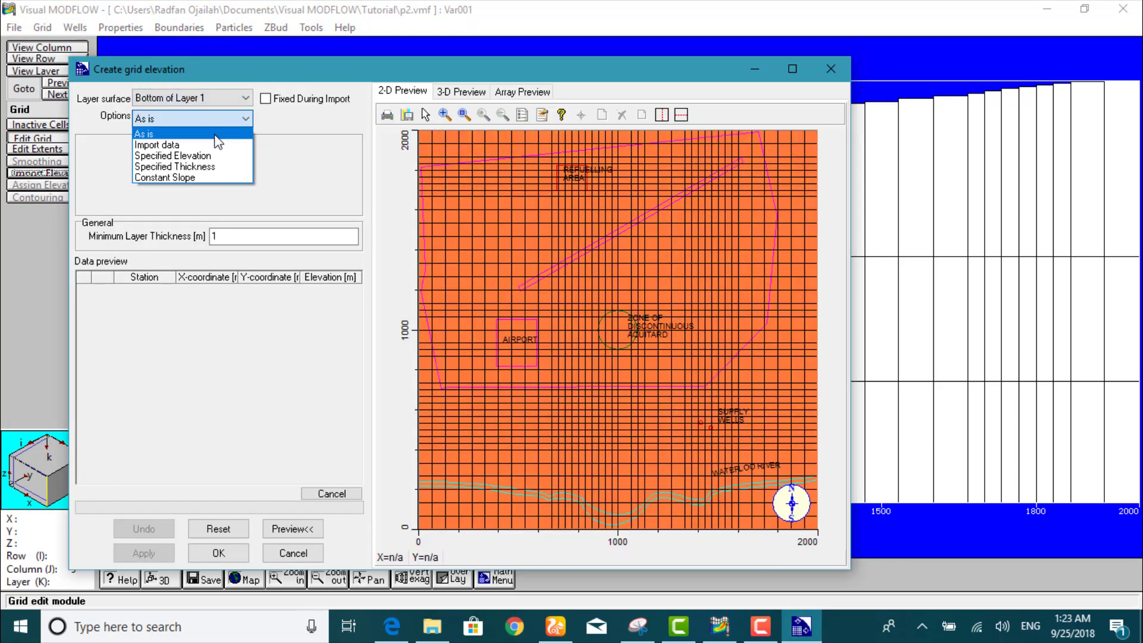
click(212, 145)
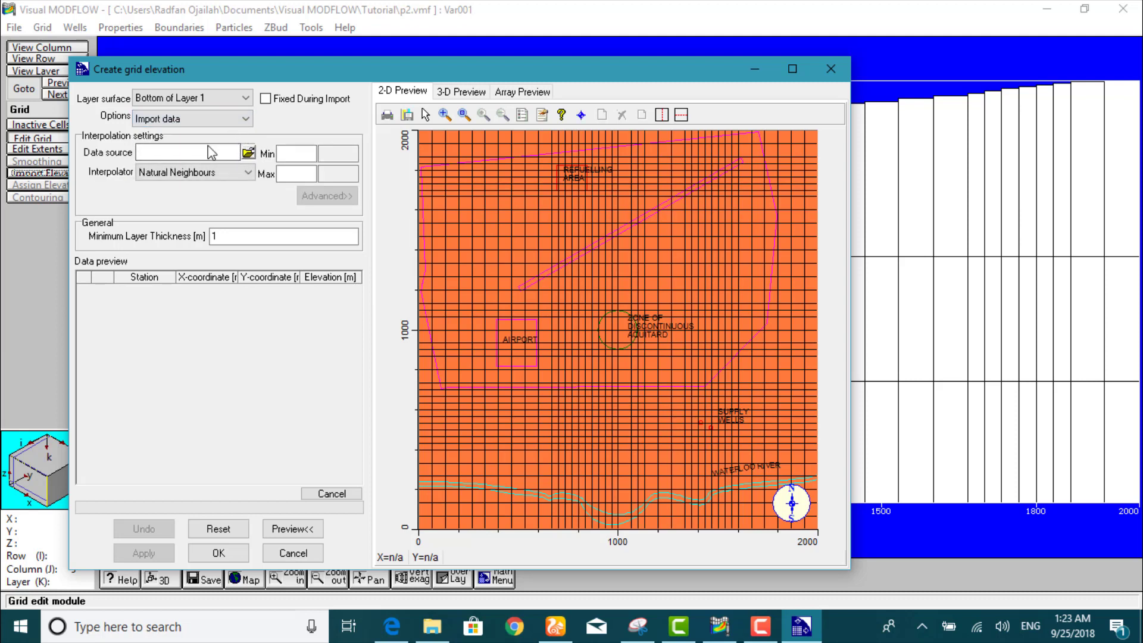
click(198, 179)
click(202, 186)
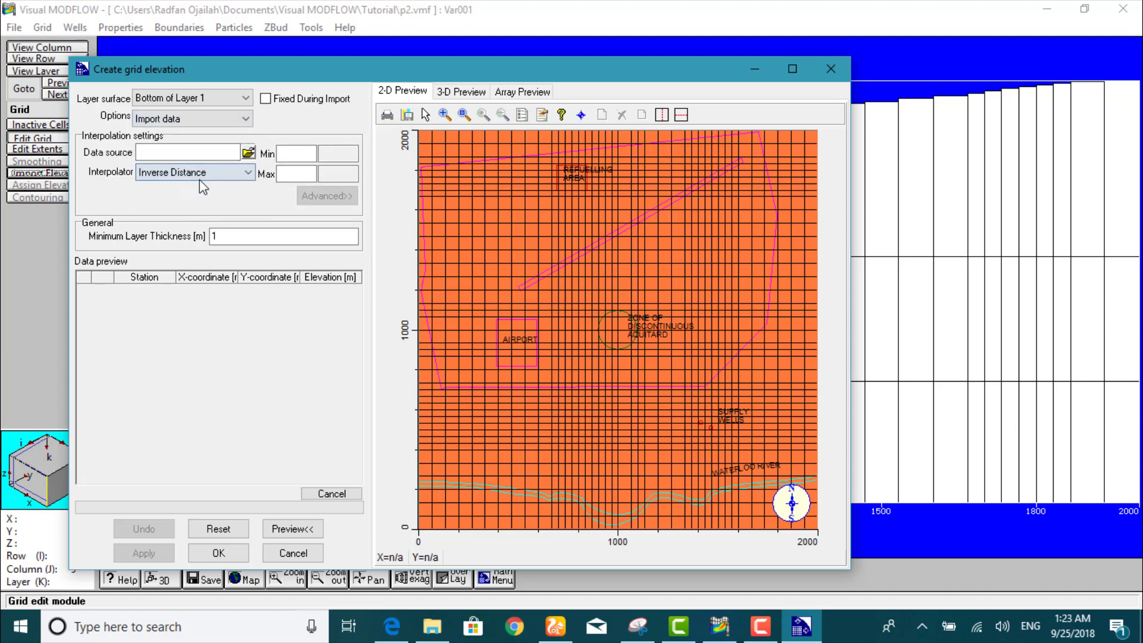
click(248, 152)
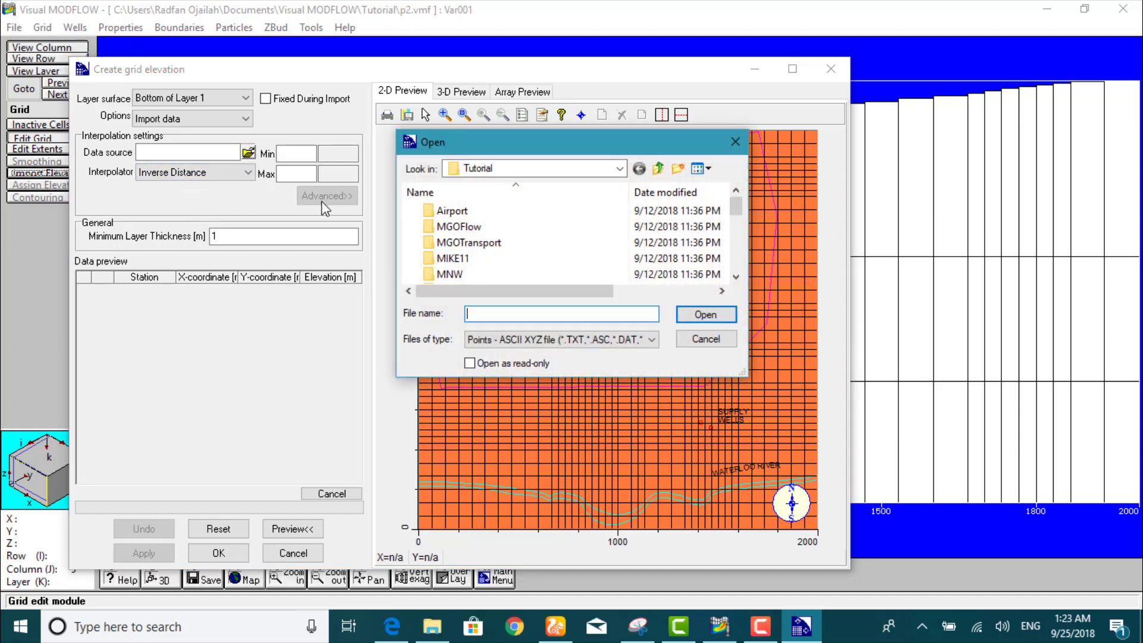
double_click(536, 214)
click(458, 271)
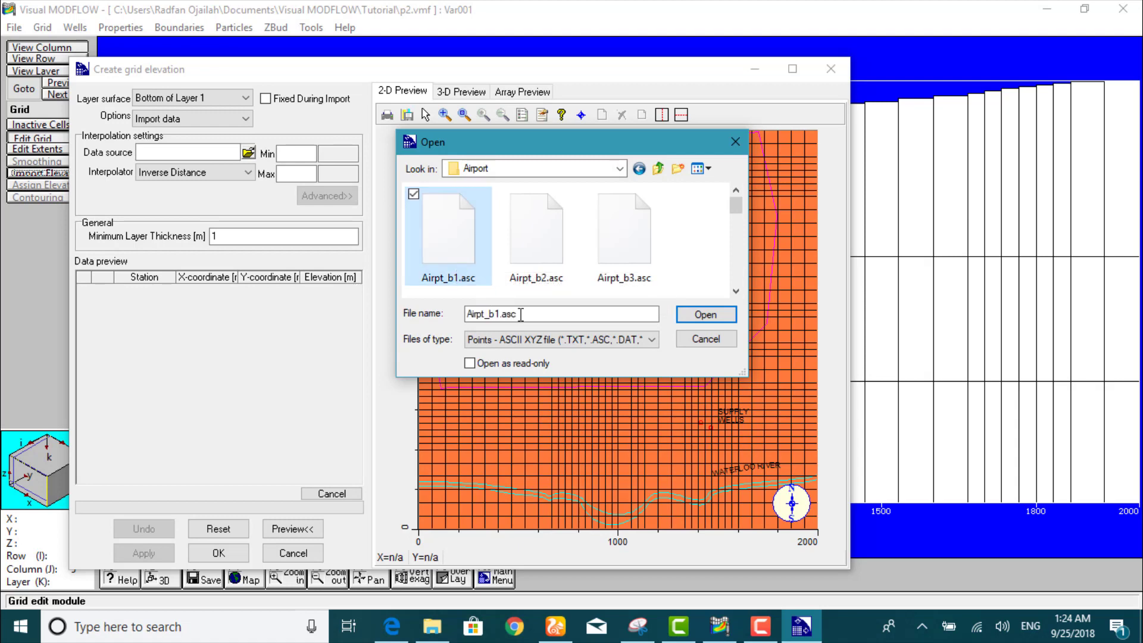
click(690, 314)
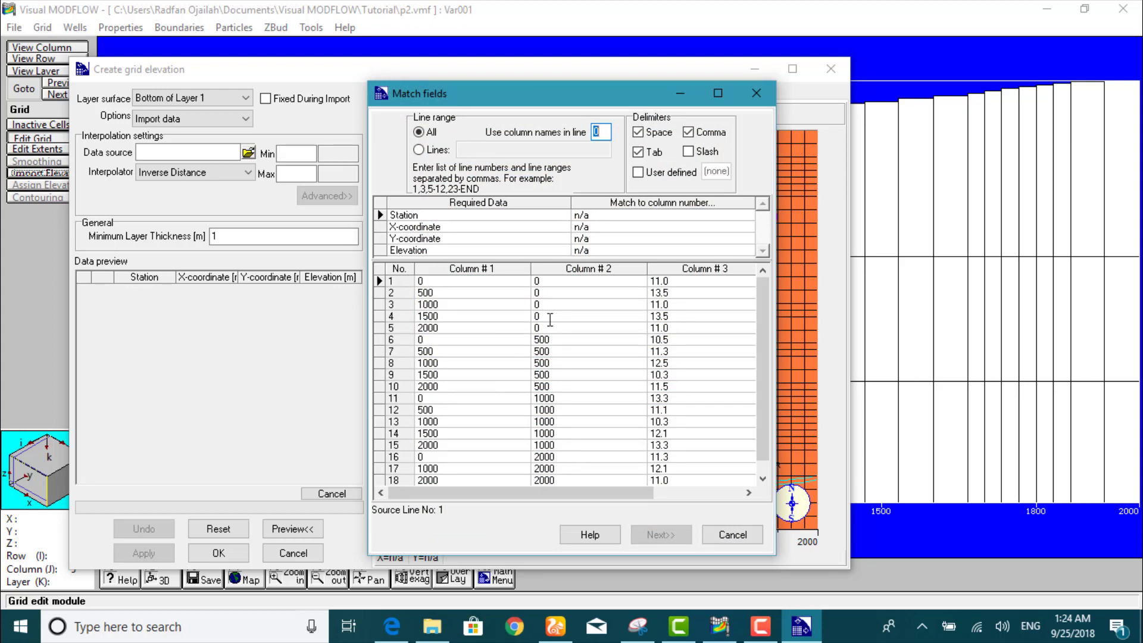
- Match columns 1, 2, 3 to X, Y and Elevation and finish validating the stations
click(597, 228)
text(1)
click(580, 239)
text(2)
click(616, 249)
text(3)
click(653, 536)
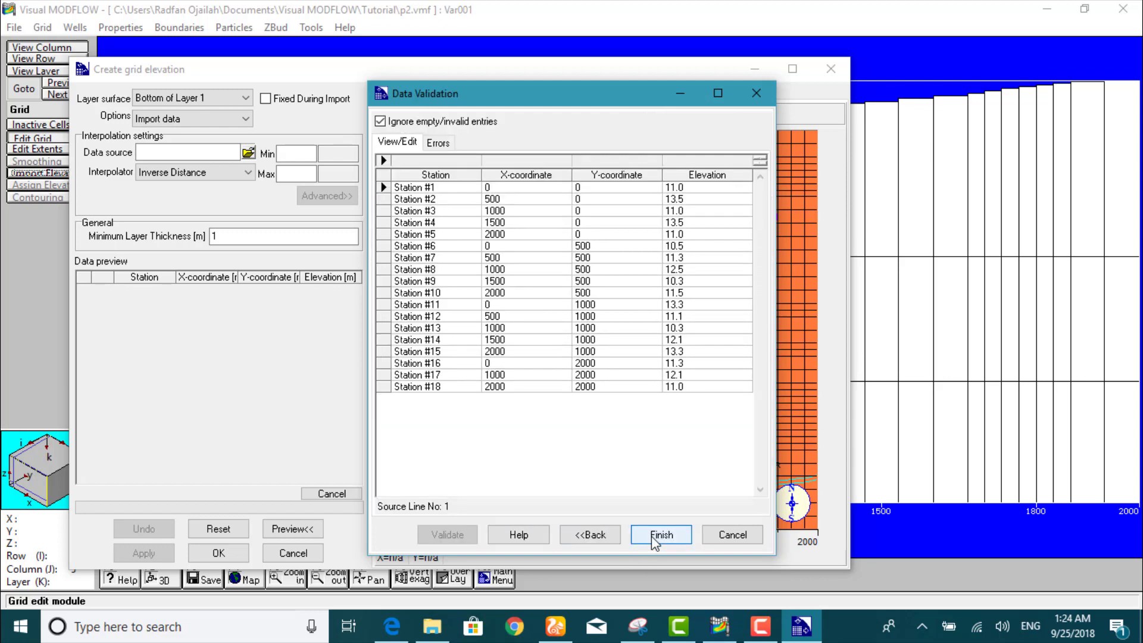
click(653, 535)
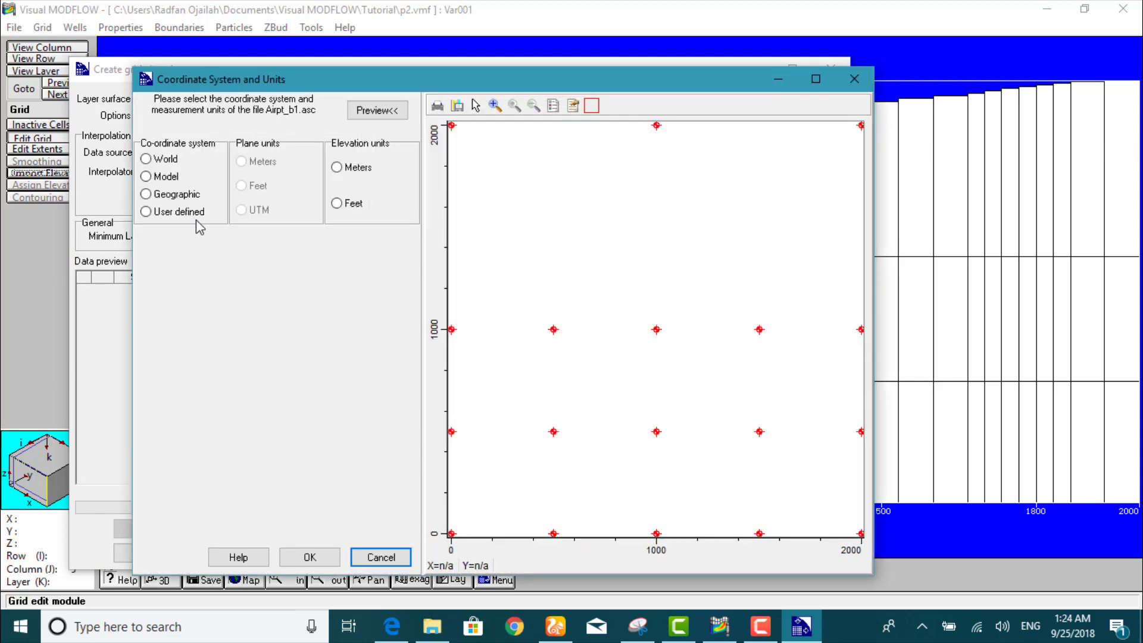
- Use model coordinates, preview the interpolated layer 1 bottom, and accept it
click(165, 182)
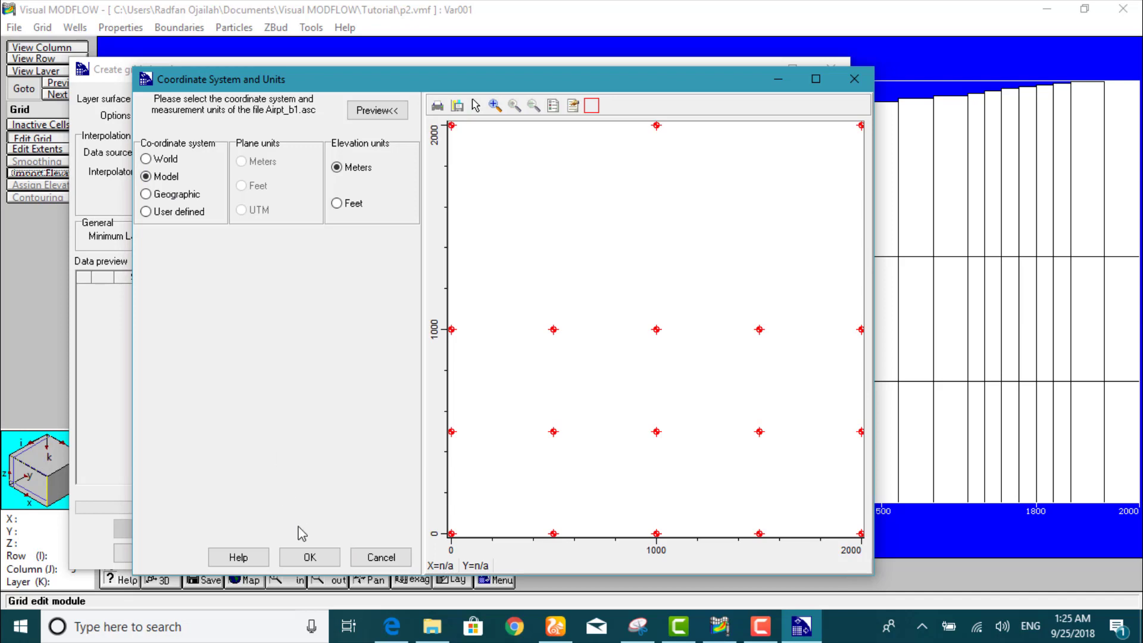
click(304, 556)
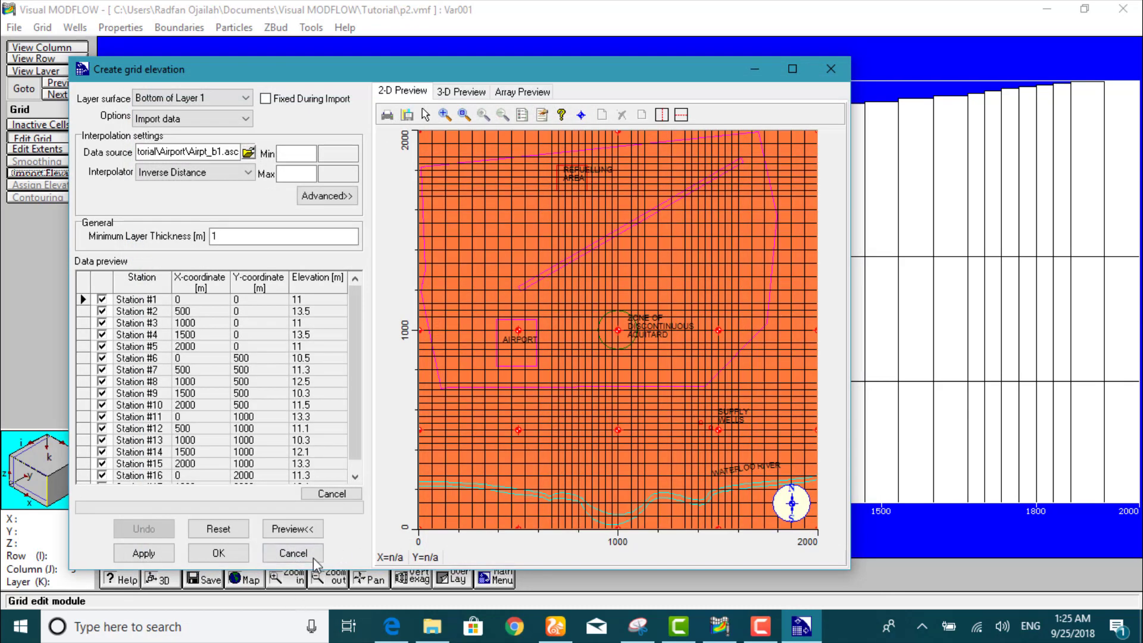
click(144, 553)
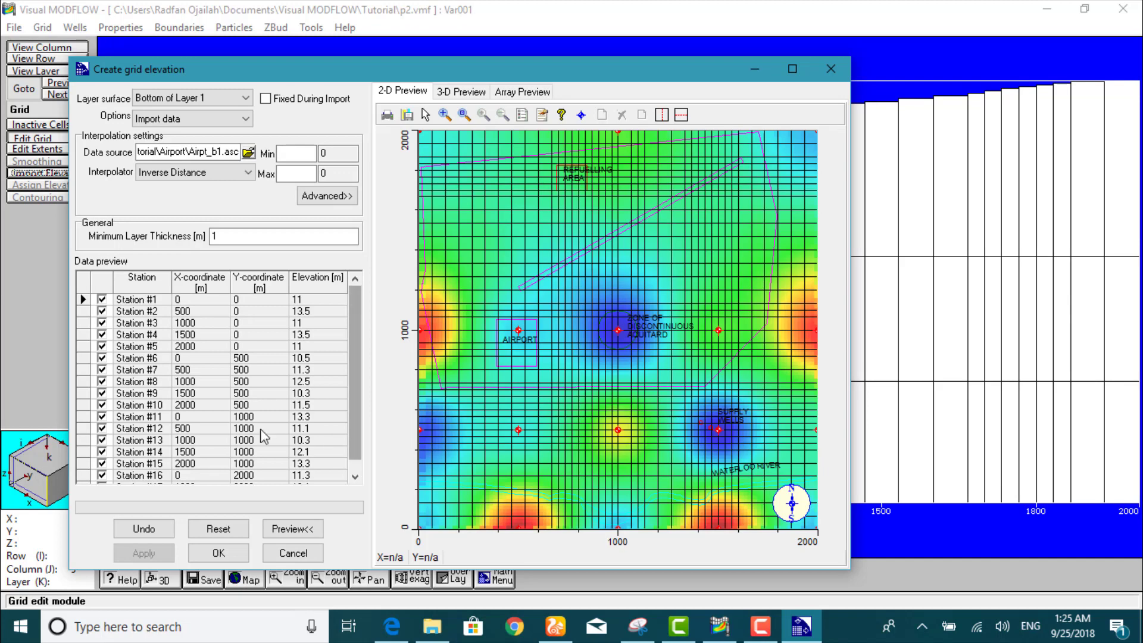
click(218, 553)
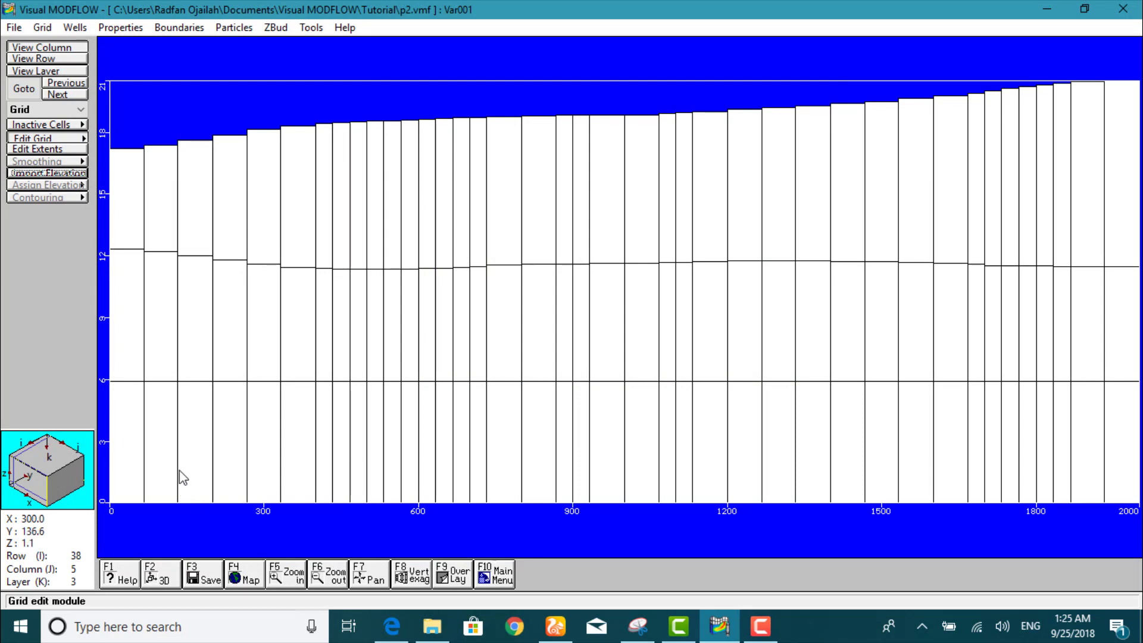
- Set Bottom of Layer 2 to import Airpt_b2.asc with Inverse Distance interpolation
click(53, 174)
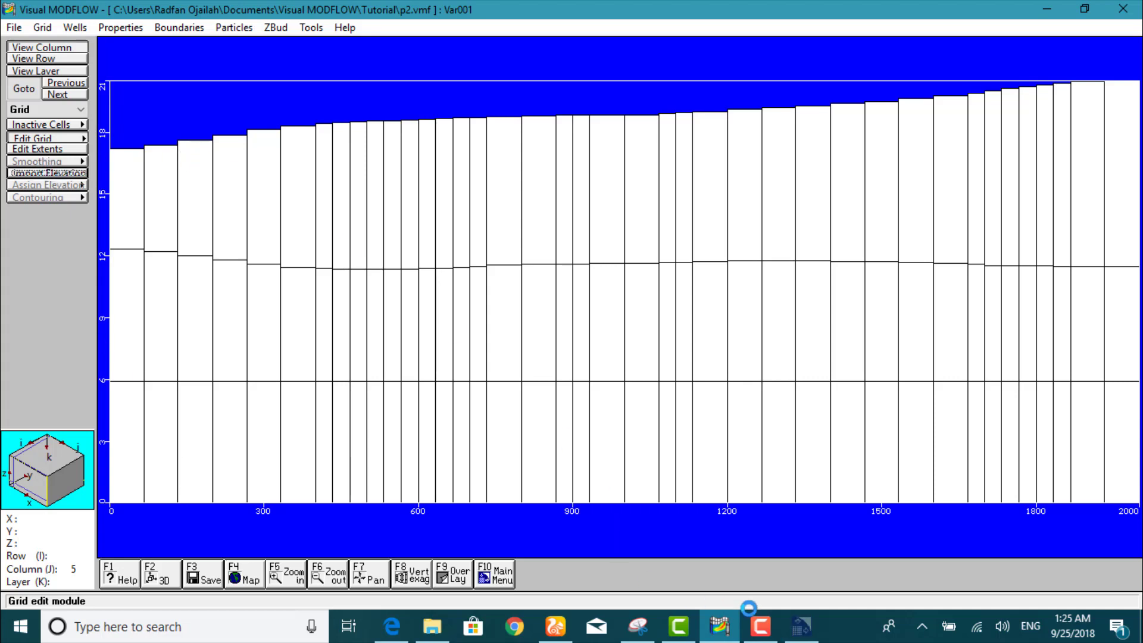
click(795, 631)
click(246, 98)
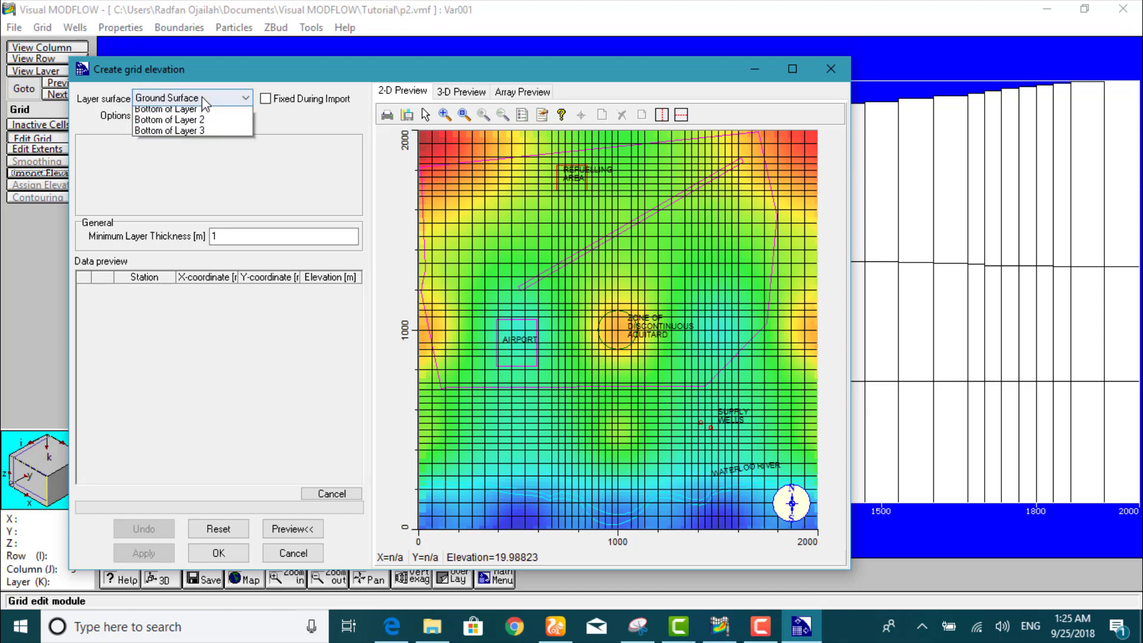
click(195, 136)
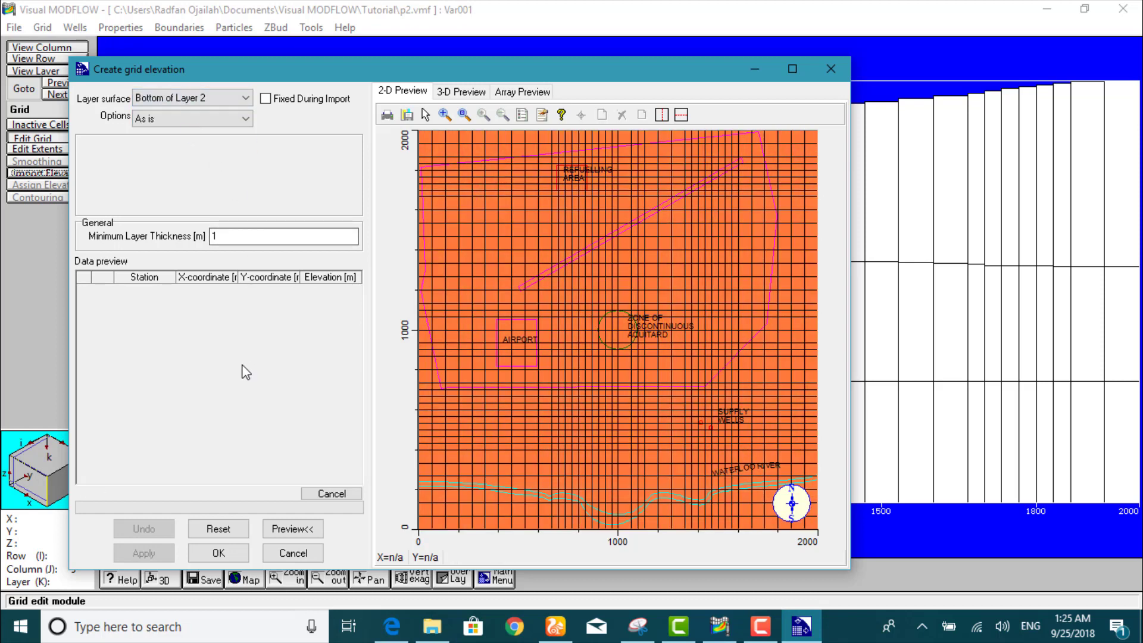
click(143, 120)
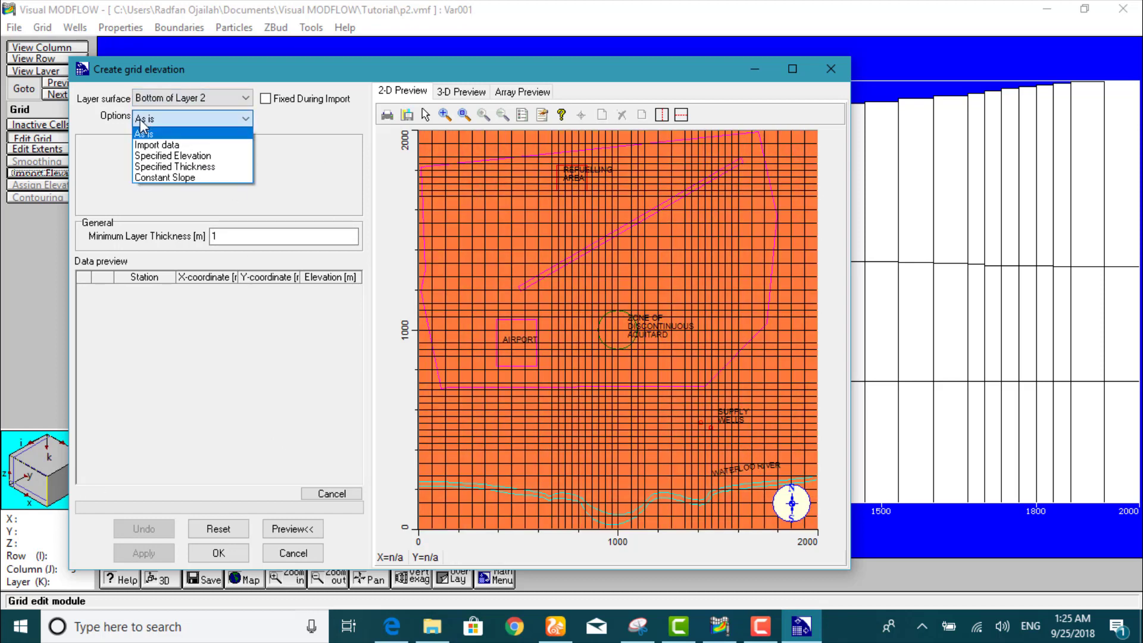
click(169, 147)
click(248, 172)
click(215, 186)
click(248, 152)
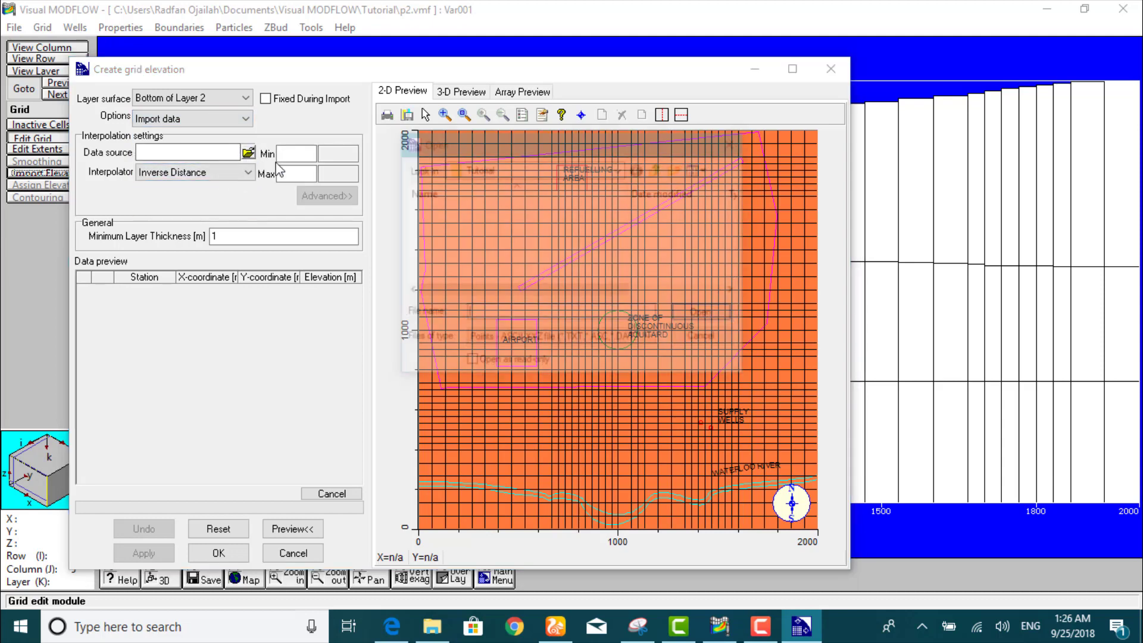
double_click(525, 211)
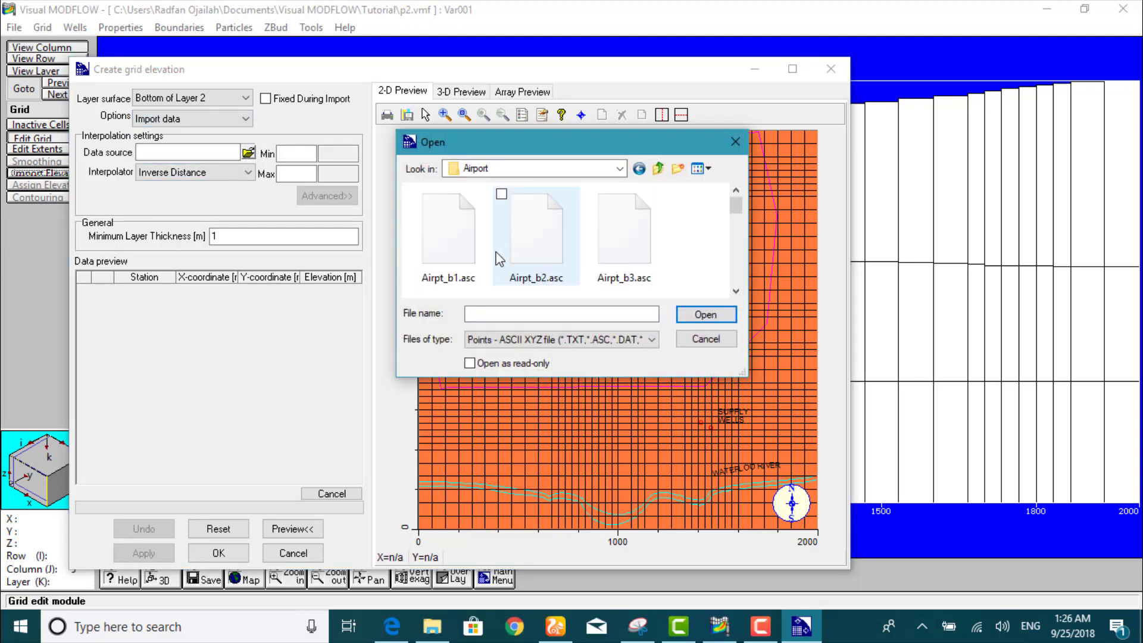
click(506, 250)
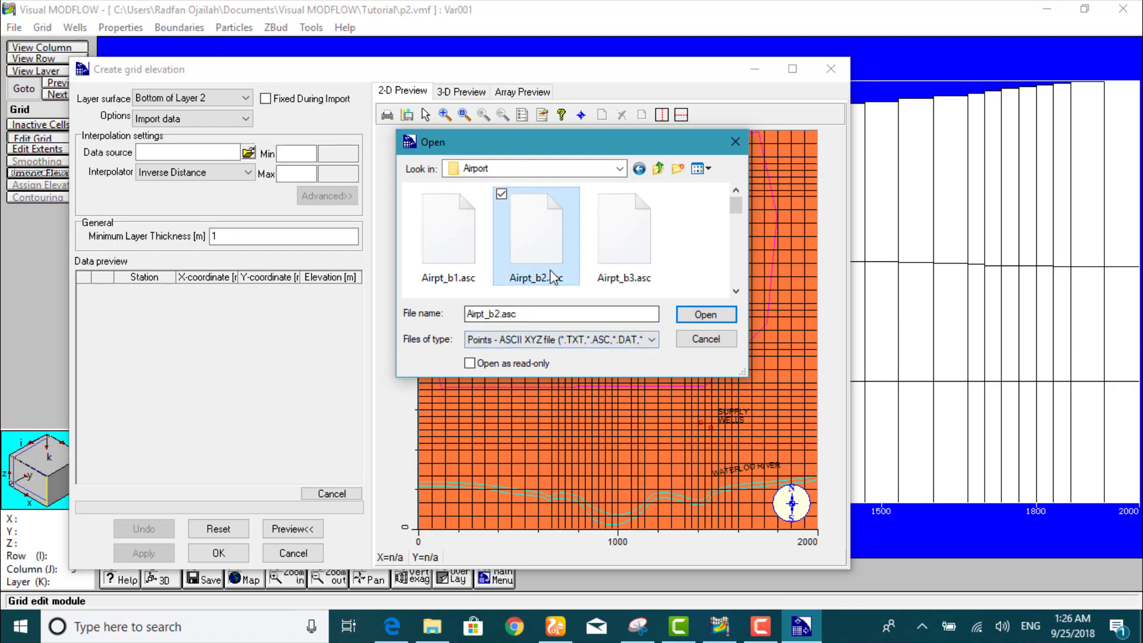
click(705, 314)
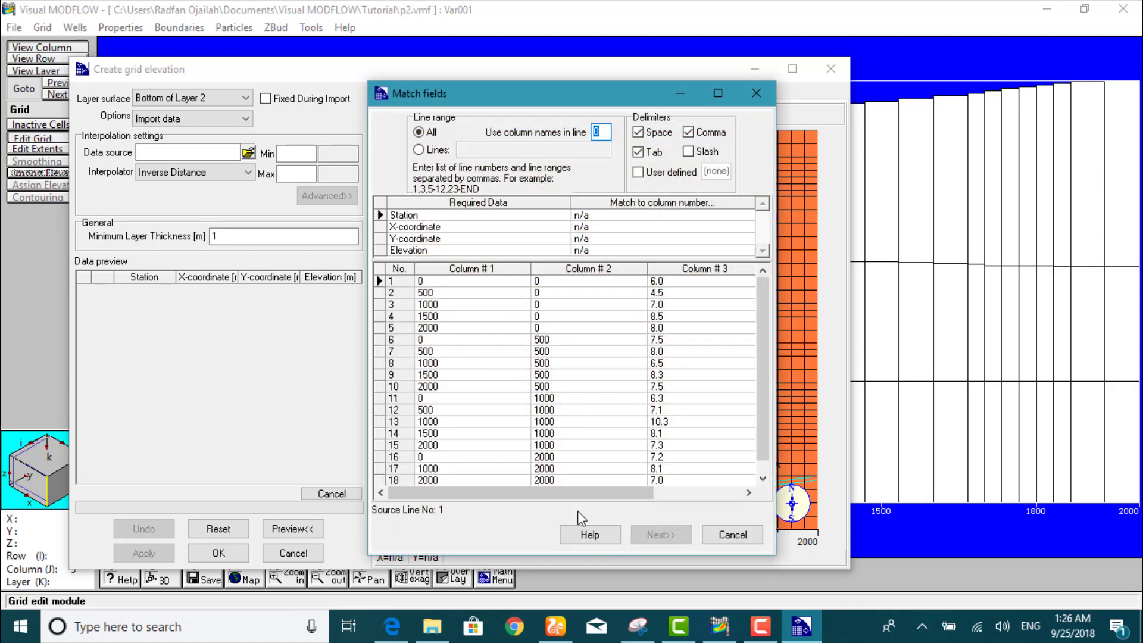
- Match columns 1, 2, 3 to X, Y and Elevation and finish validating the stations
click(625, 237)
click(622, 225)
text(1)
click(627, 240)
text(2)
click(609, 250)
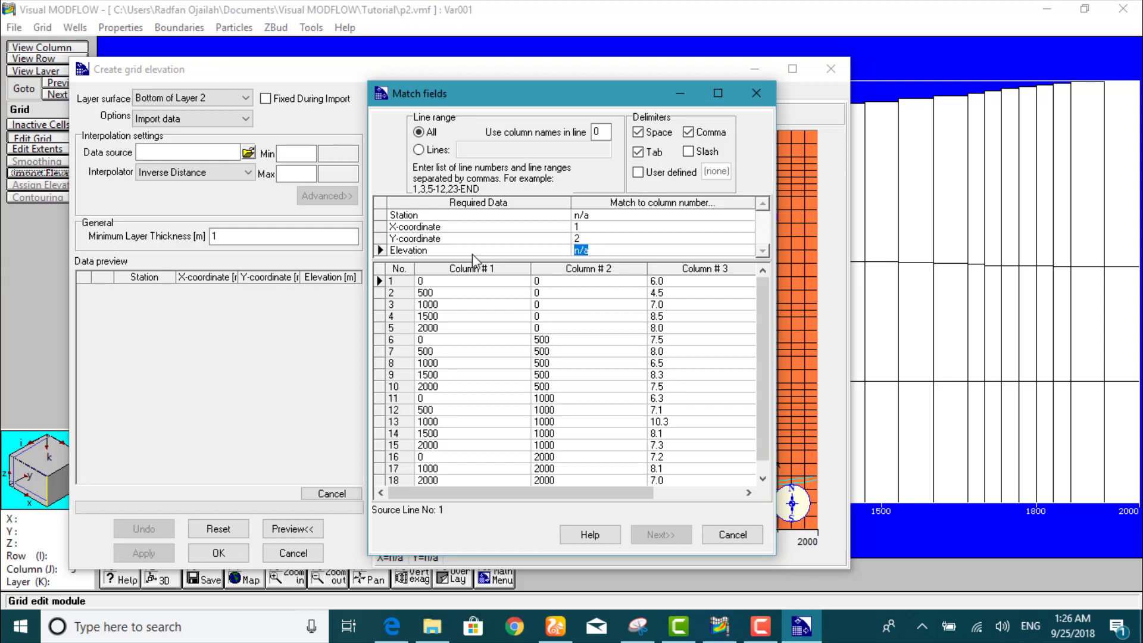
text(3)
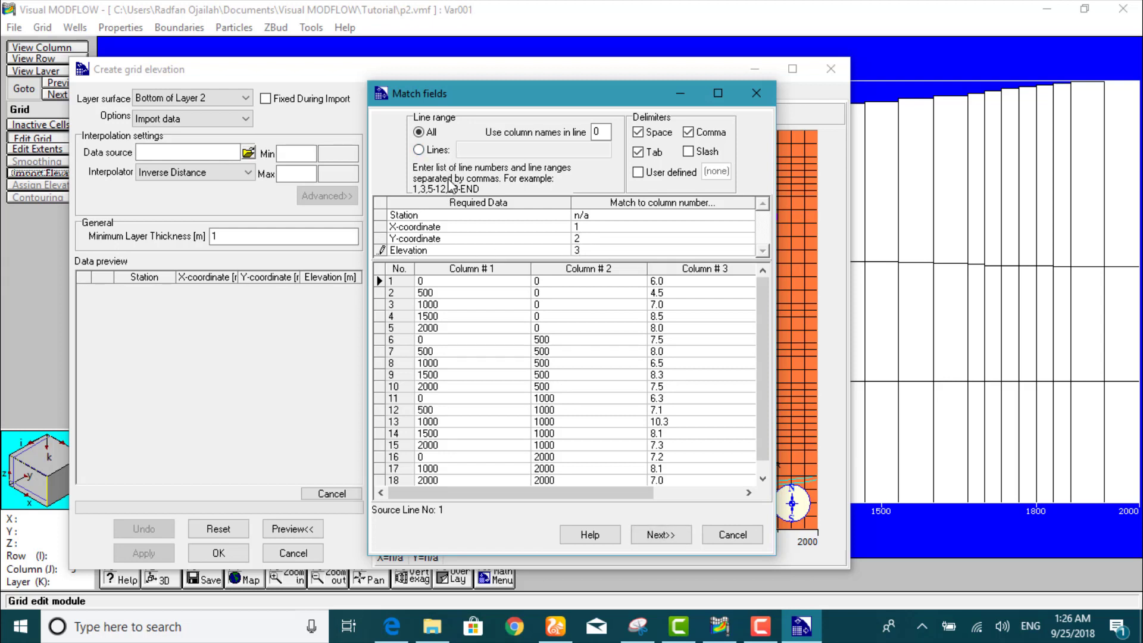
click(655, 535)
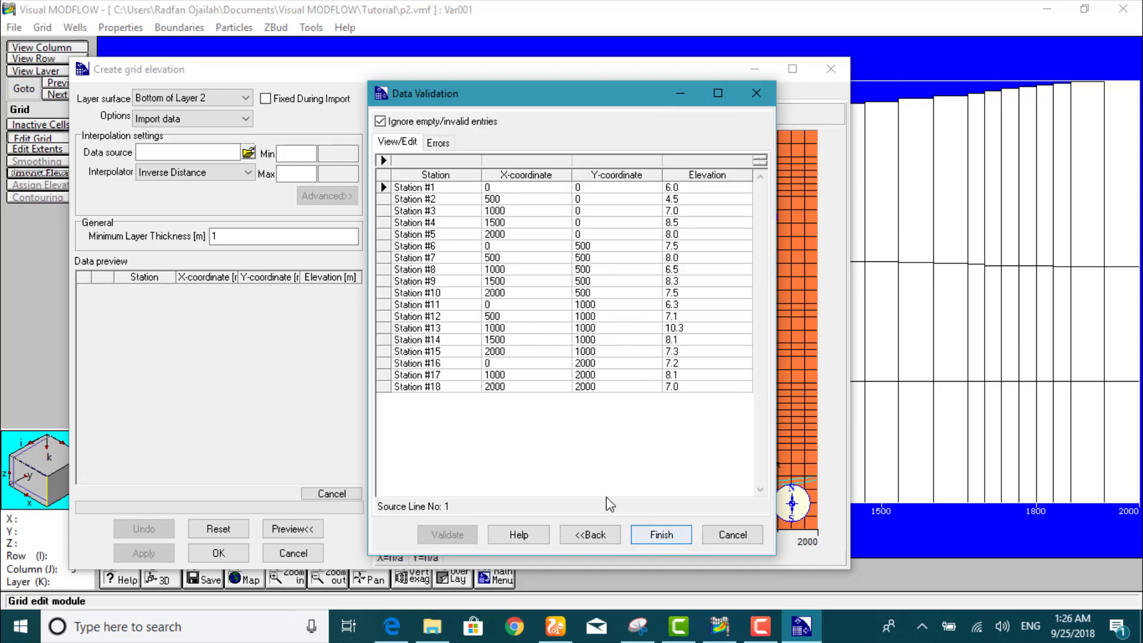
click(659, 534)
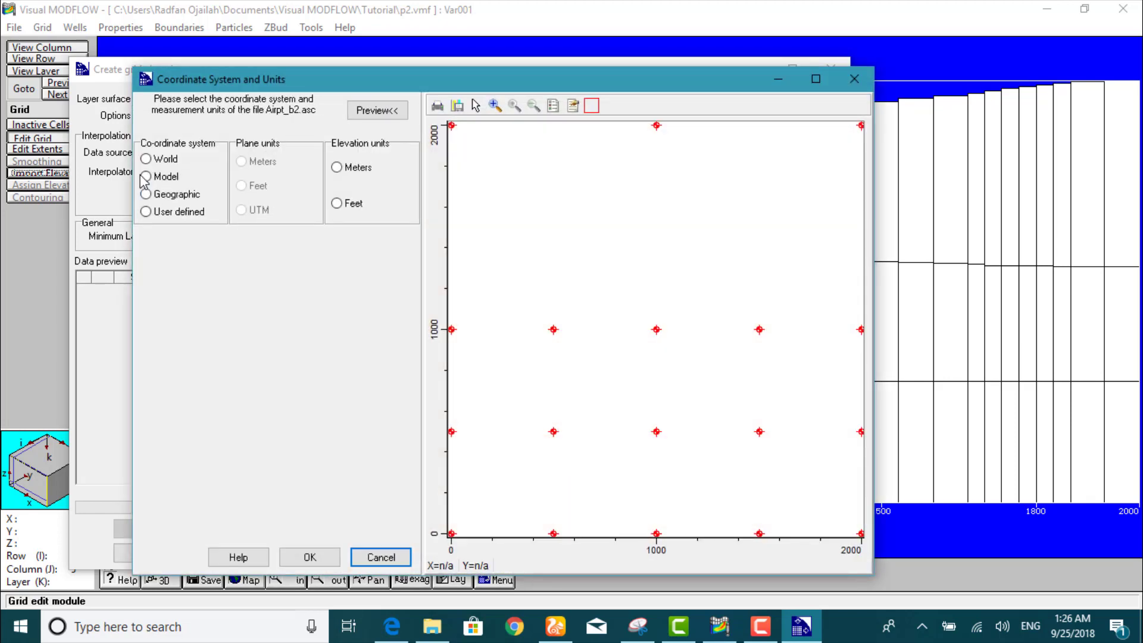
- Use model coordinates in meters and preview the interpolated layer 2 bottom map
click(146, 176)
click(366, 168)
click(309, 556)
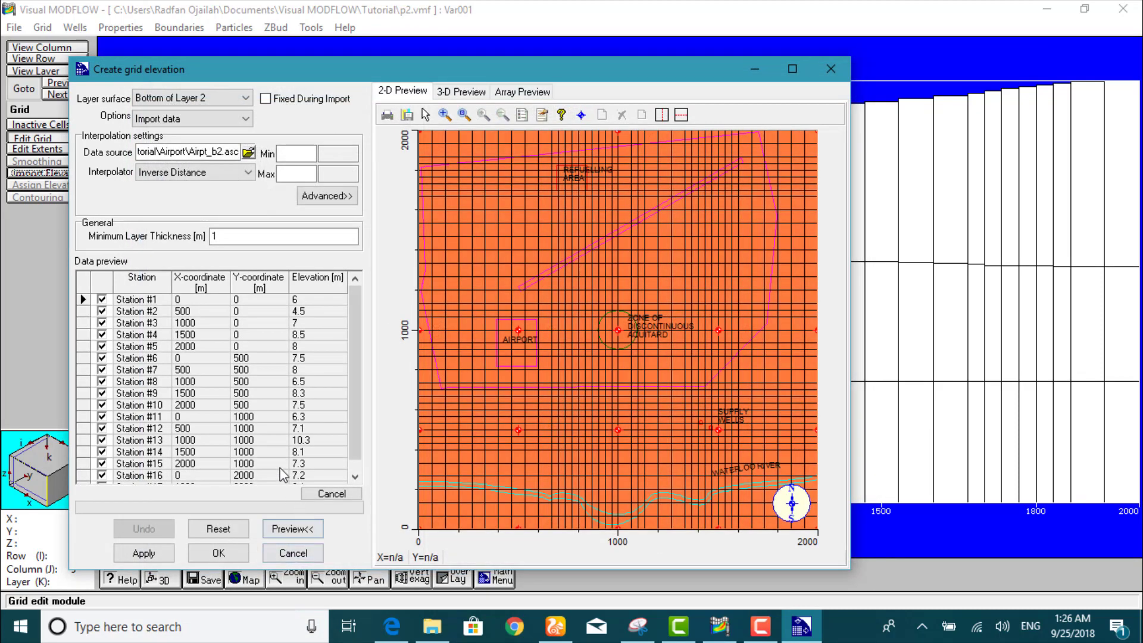
click(144, 554)
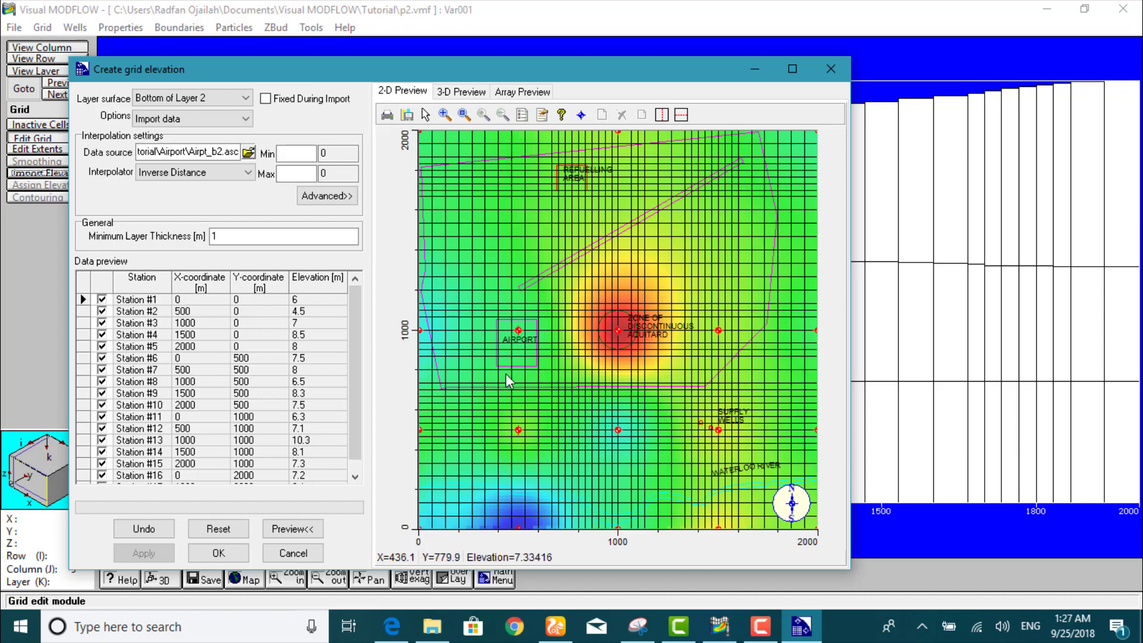
- Set Bottom of Layer 3 to import Airpt_b3.asc with Inverse Distance interpolation
click(203, 100)
click(184, 146)
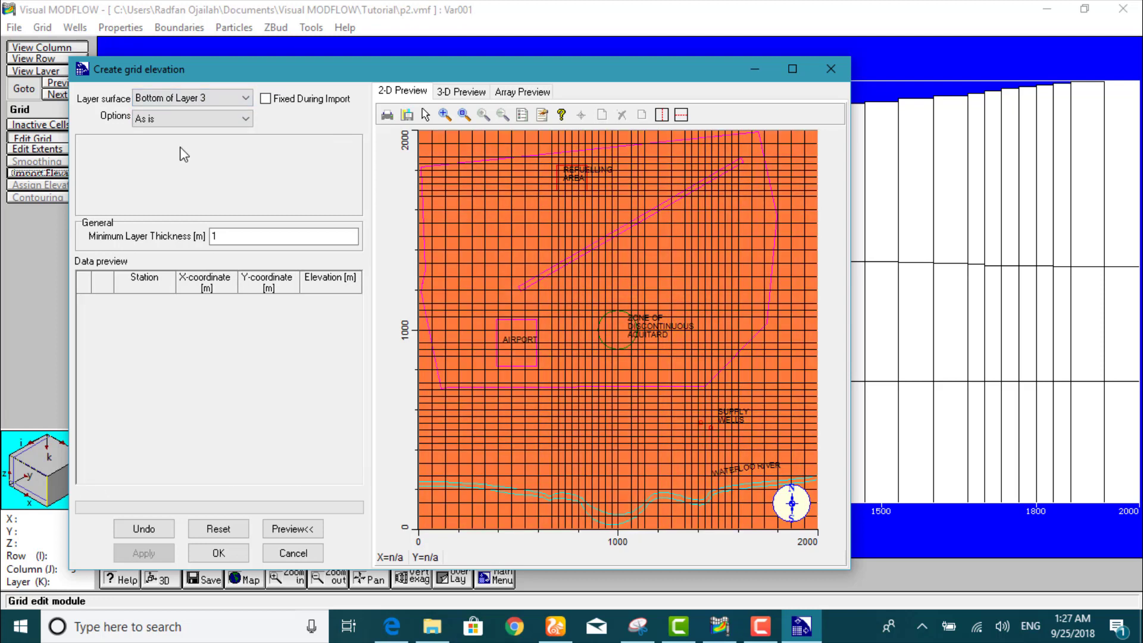
click(219, 120)
click(193, 148)
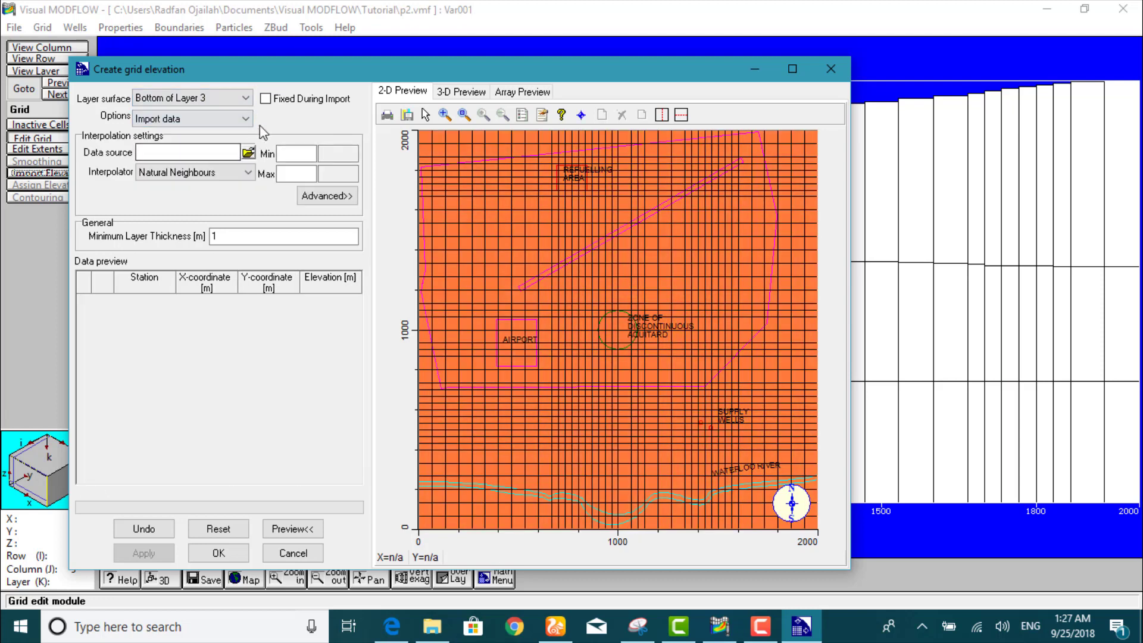
click(231, 173)
click(210, 188)
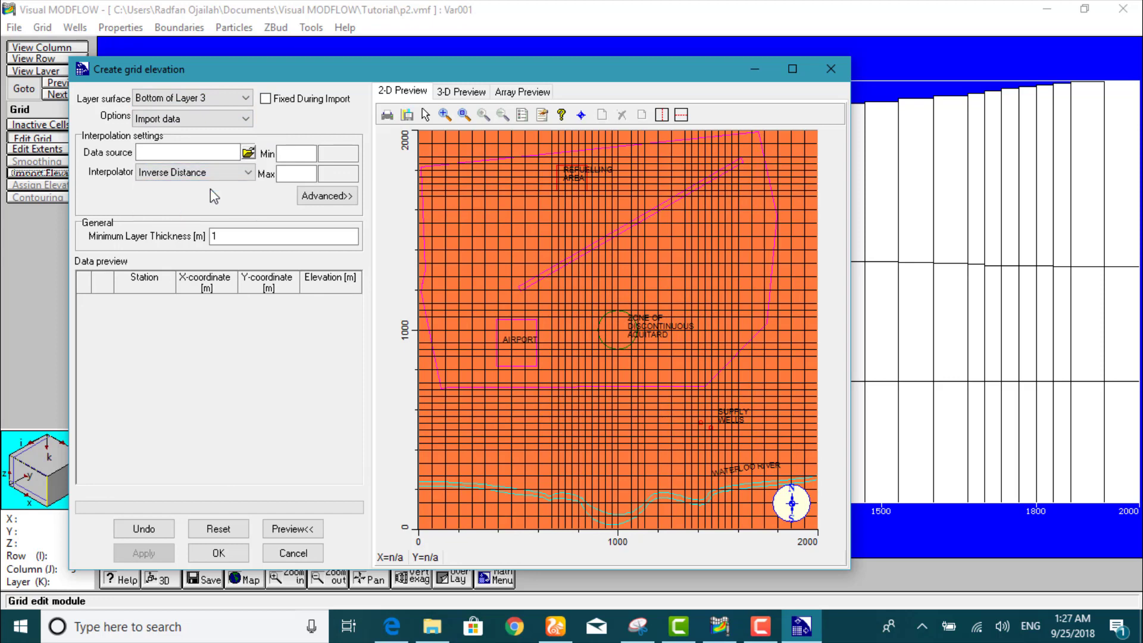
click(248, 153)
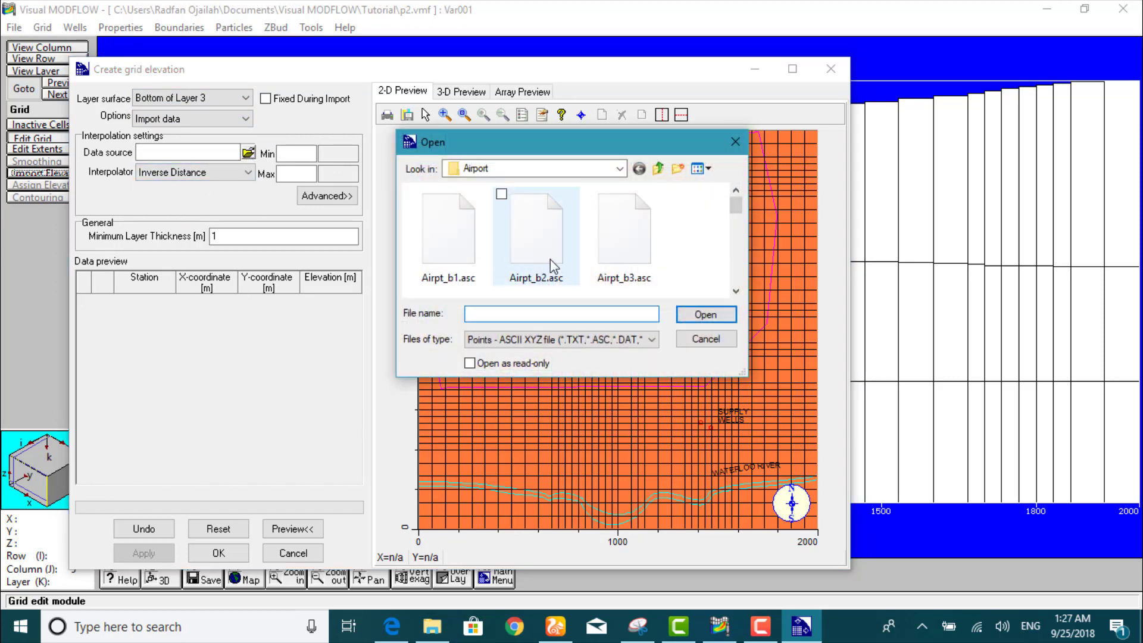
click(608, 258)
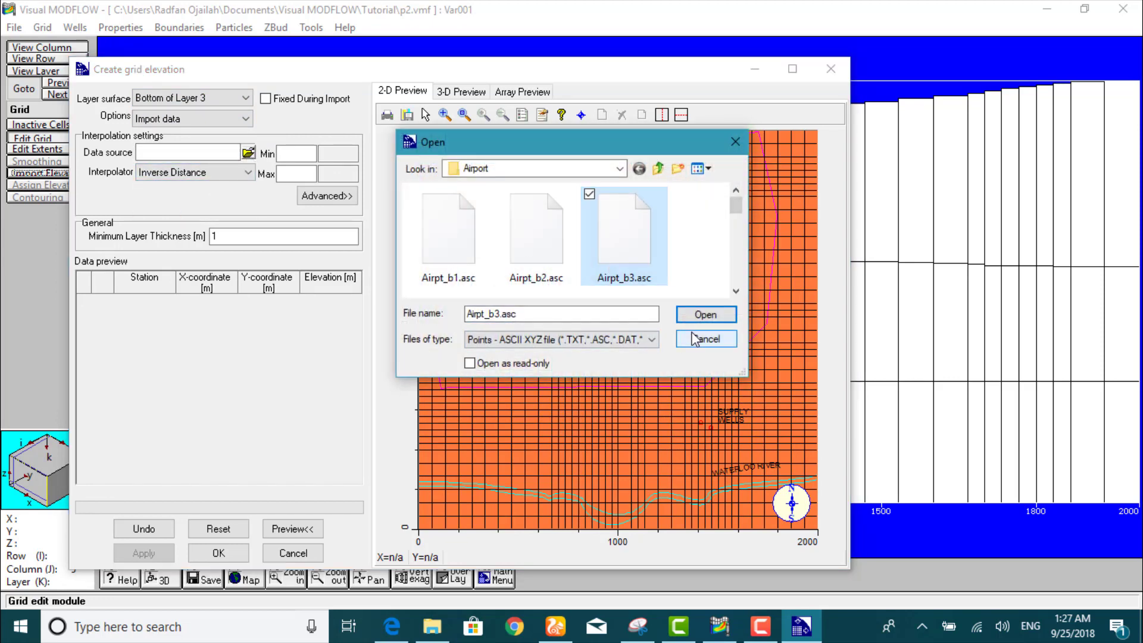
click(705, 314)
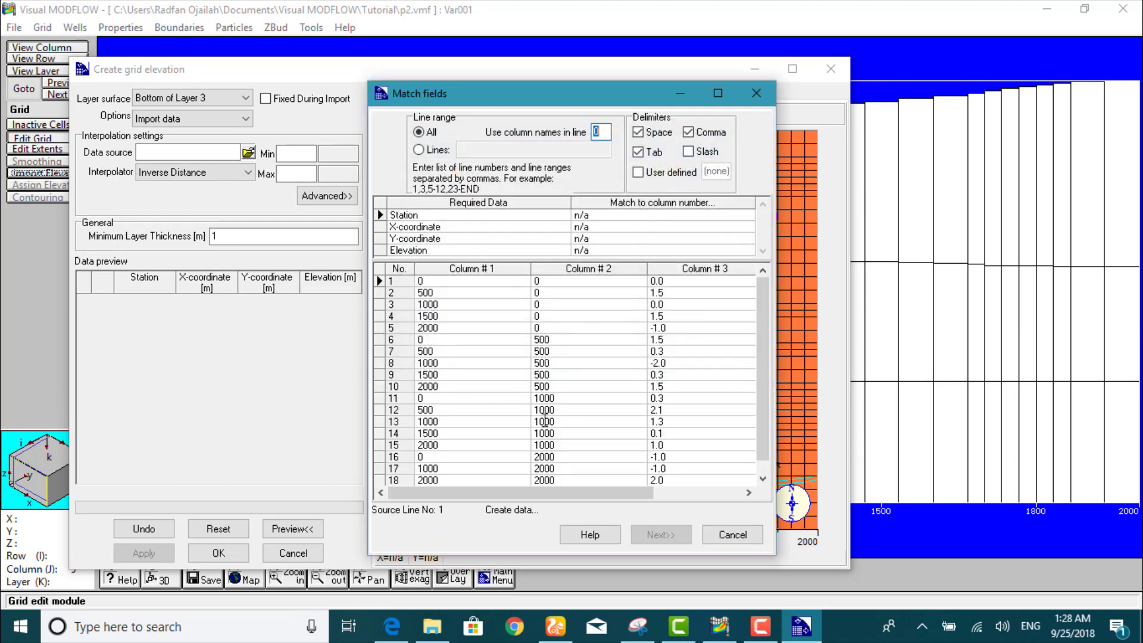
- Match columns 1, 2, 3 to X, Y and Elevation and finish validating the stations
click(633, 227)
text(1)
click(593, 238)
text(2)
click(606, 251)
text(3)
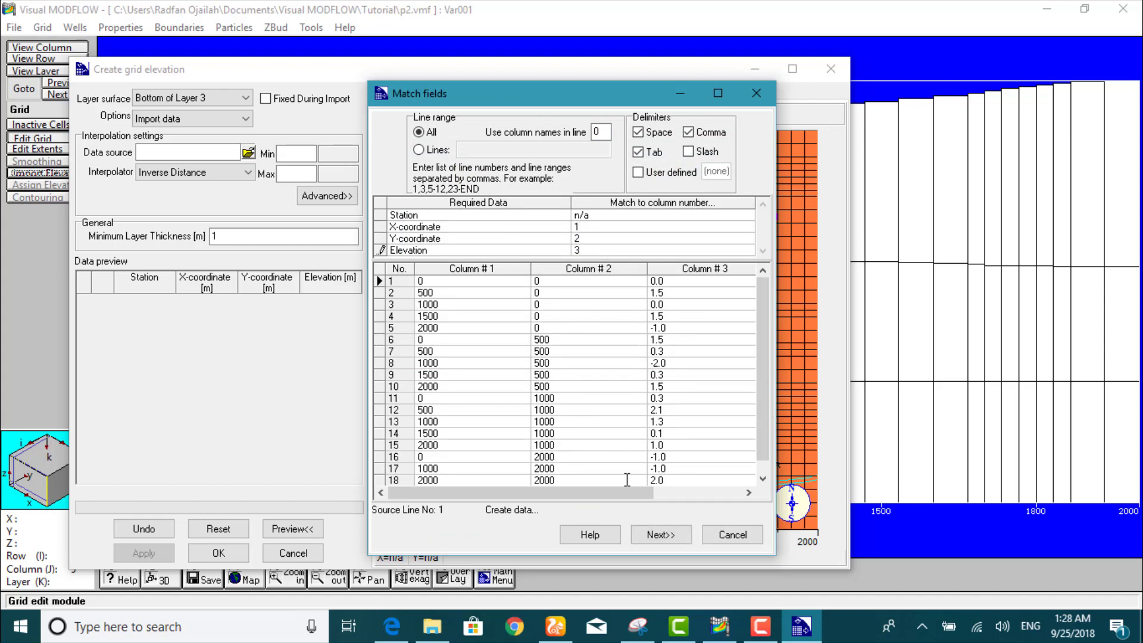
click(658, 534)
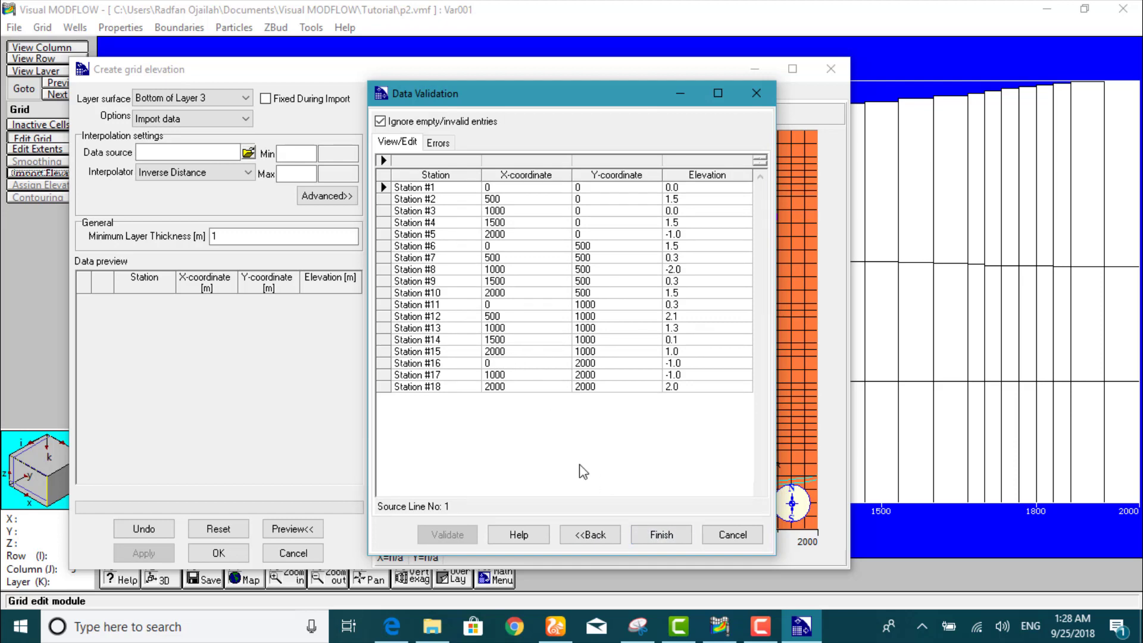
click(659, 534)
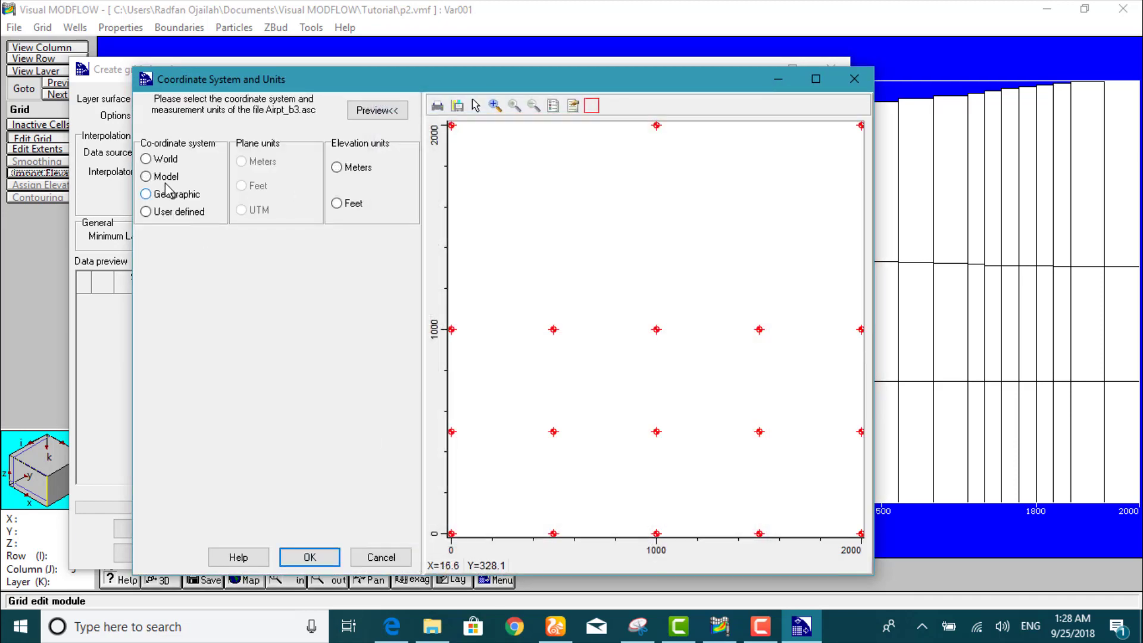
- Use model coordinates in meters and preview the interpolated layer 3 bottom map
click(337, 167)
click(291, 556)
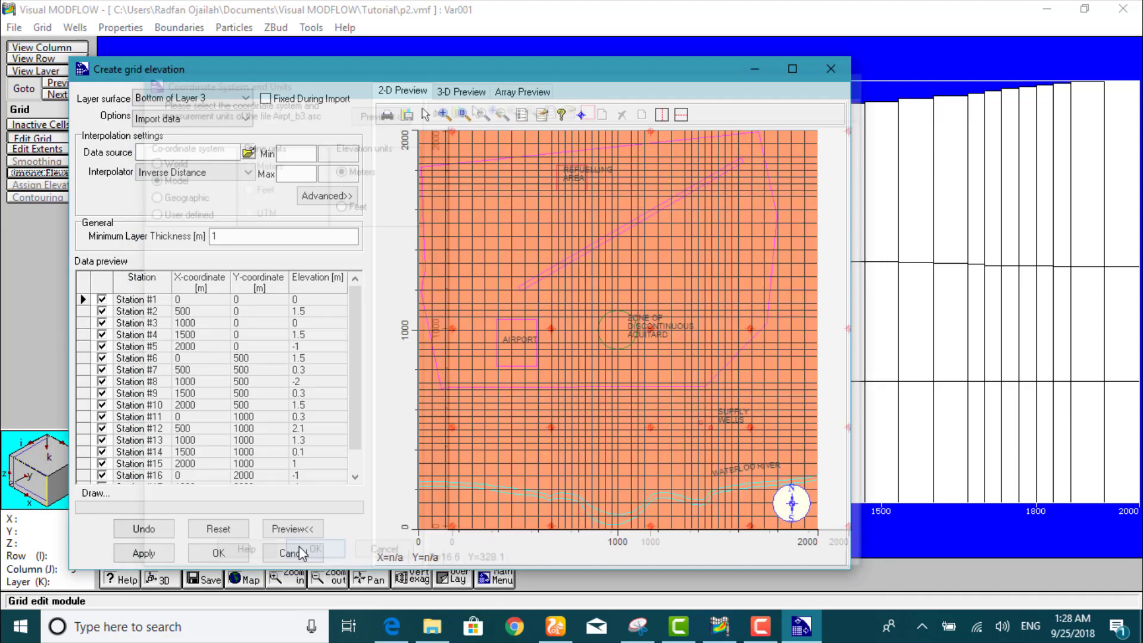
click(152, 552)
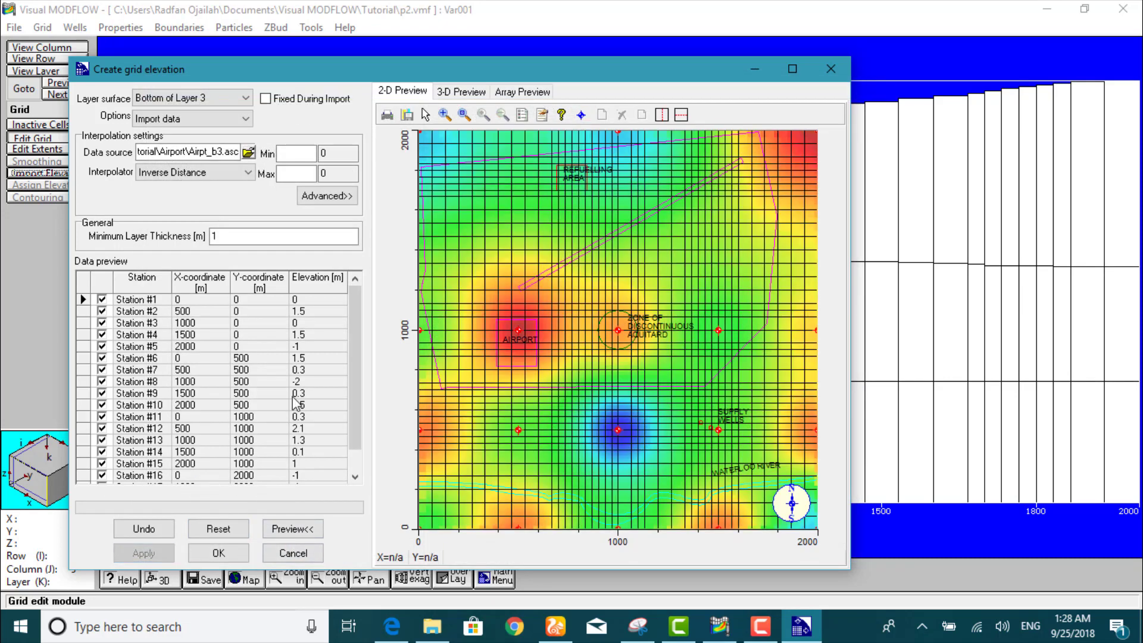
- Accept the new layer bottoms and return to the column 5 cross-section
click(219, 552)
click(218, 552)
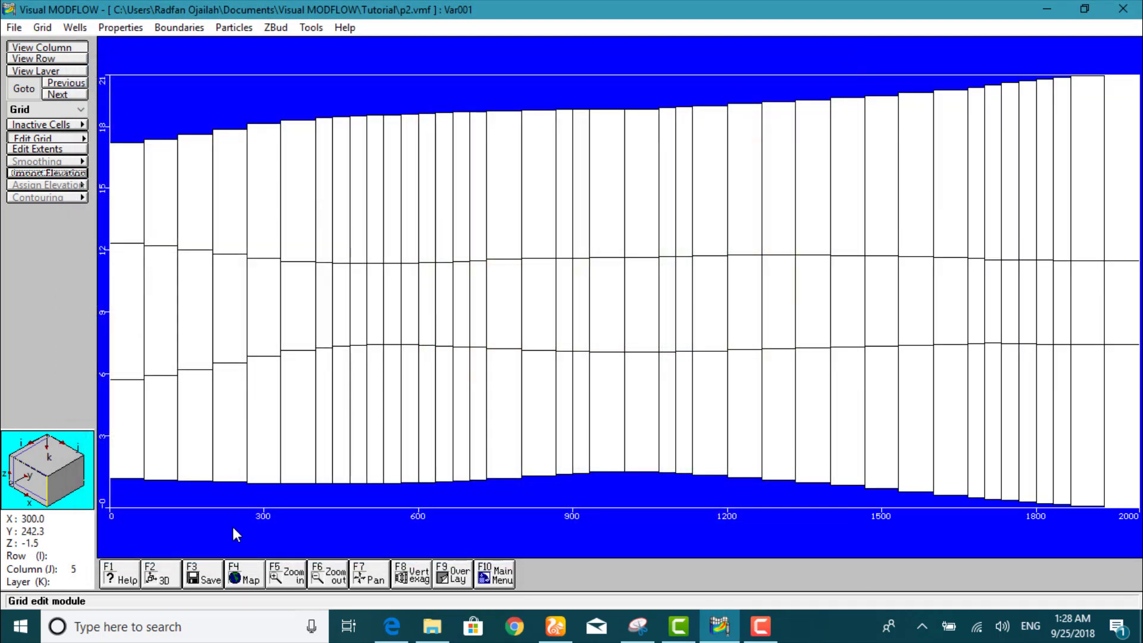